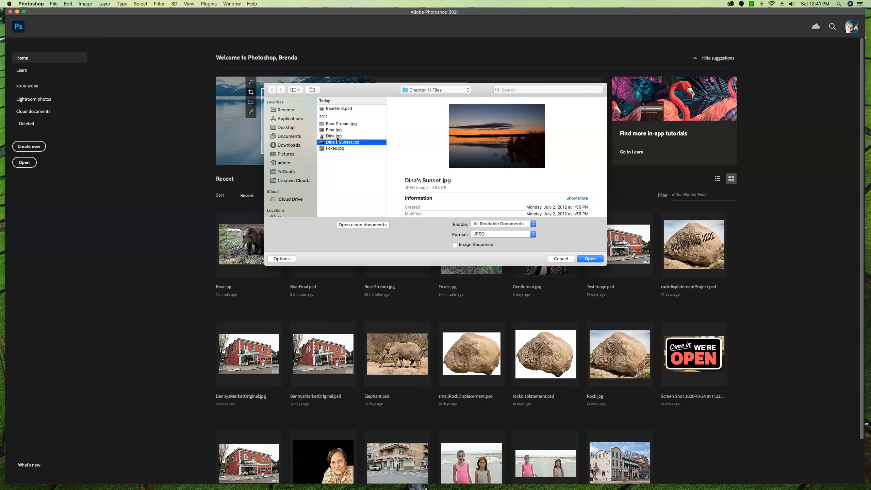
- Open Dina.jpg and Dina's Sunset.jpg together and bring the Dina.jpg portrait to the front
shift+click(337, 136)
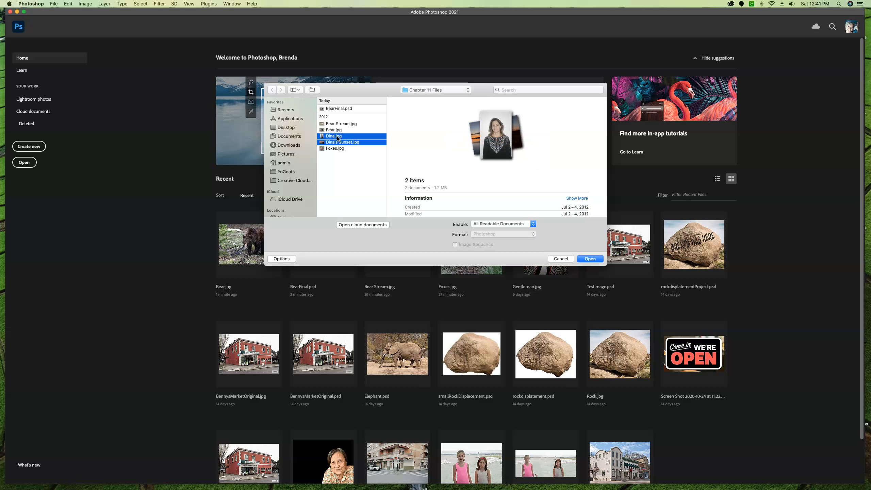
click(596, 259)
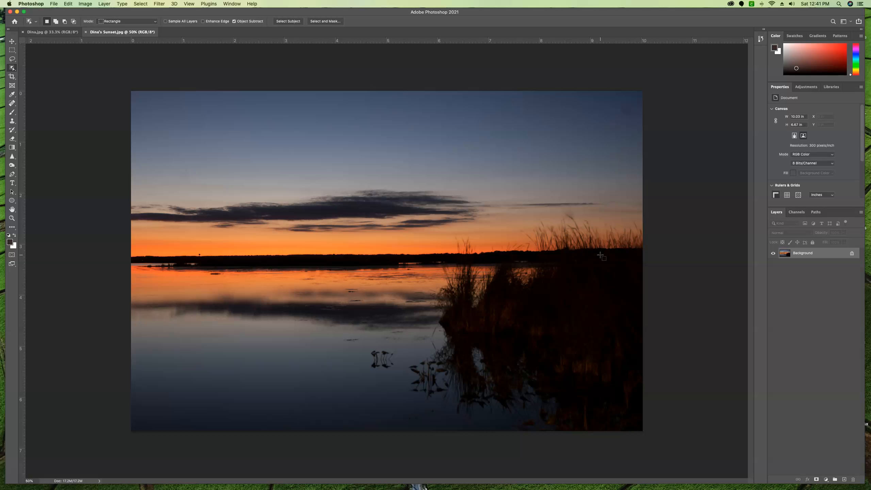
click(679, 15)
click(37, 33)
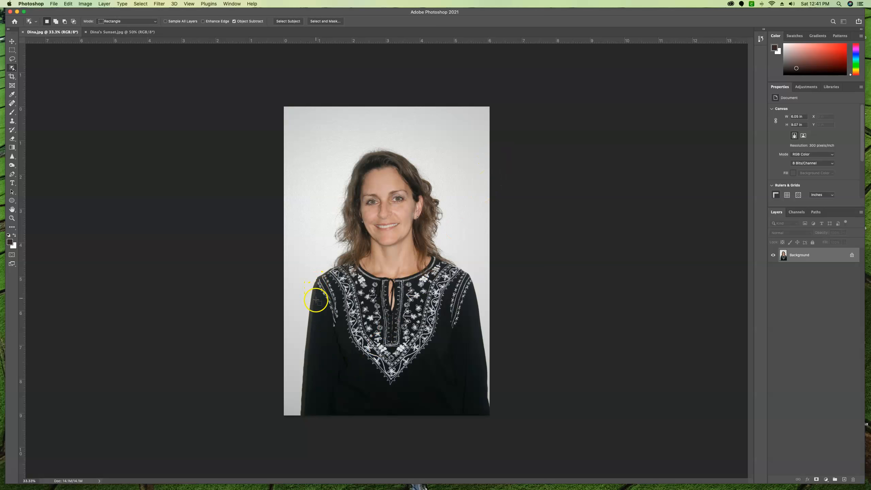
- Examine the shadow along the sleeve and the woman's hair edges in the portrait at 100% zoom
mouse_move(441, 489)
key(super+1)
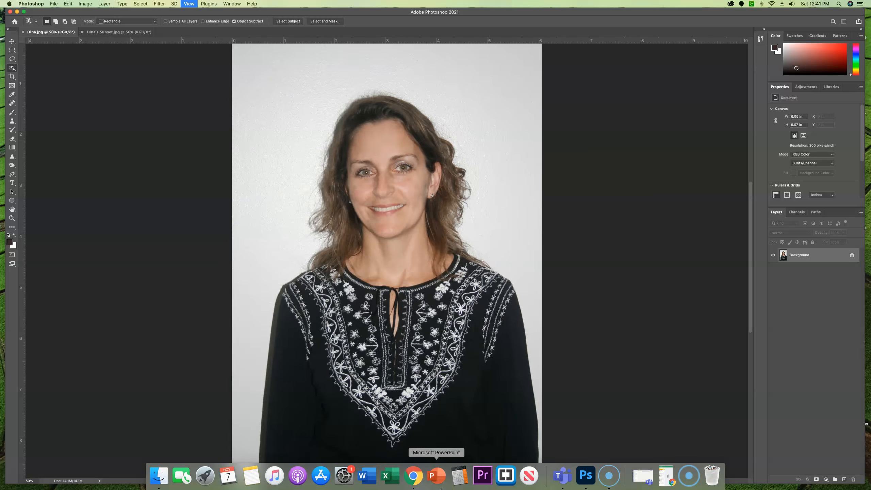
drag(306, 413, 454, 139)
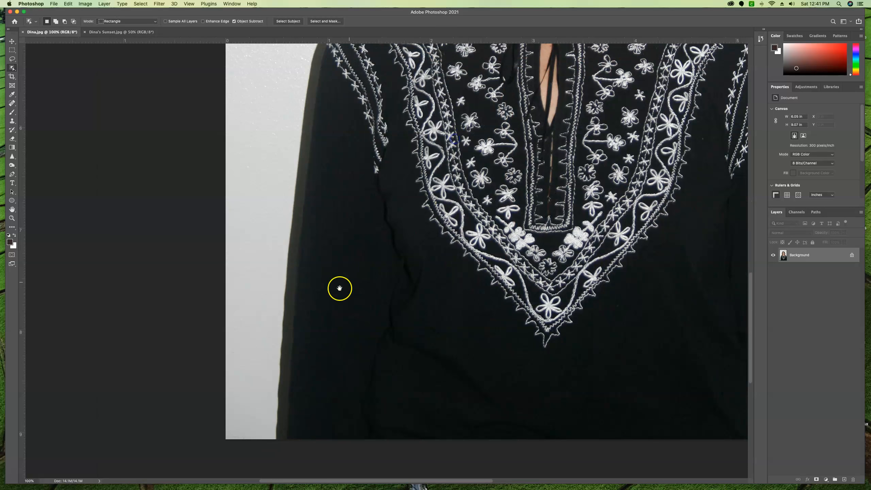
drag(357, 90, 326, 323)
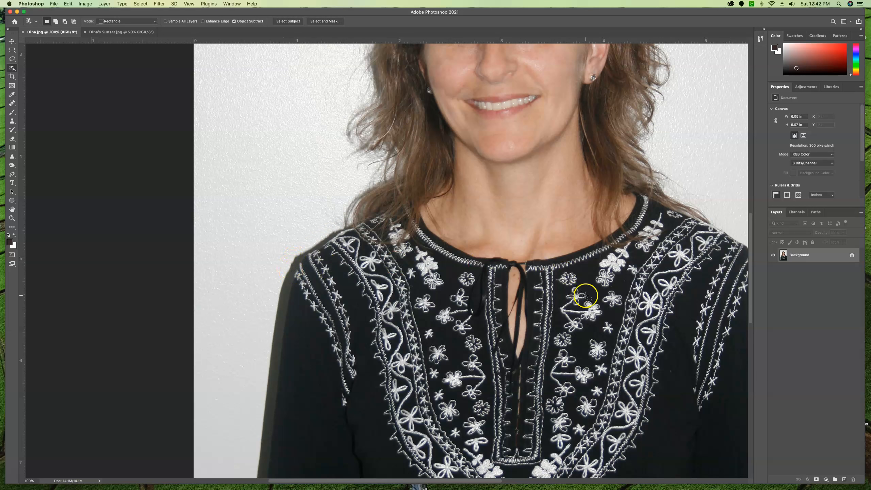
key(super+minus)
key(super+minus)
key(super+minus)
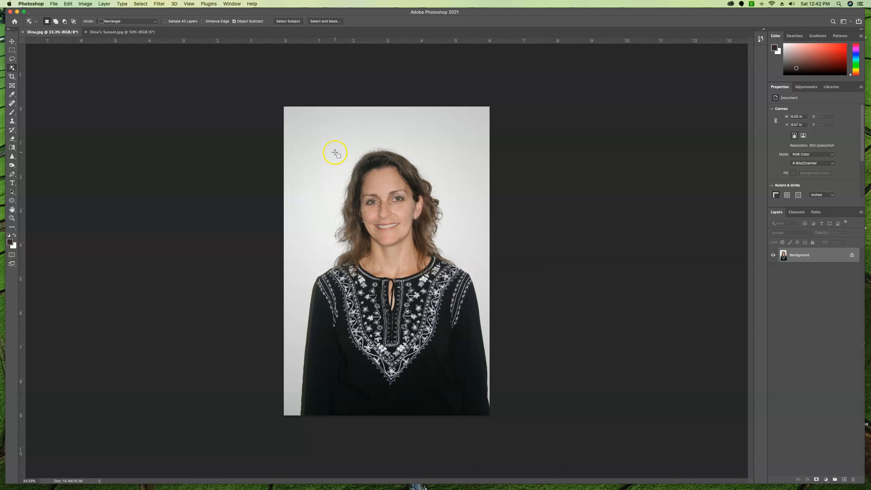
- Select the woman's hair, face and blouse in the portrait with a new Quick Selection
click(12, 68)
click(41, 73)
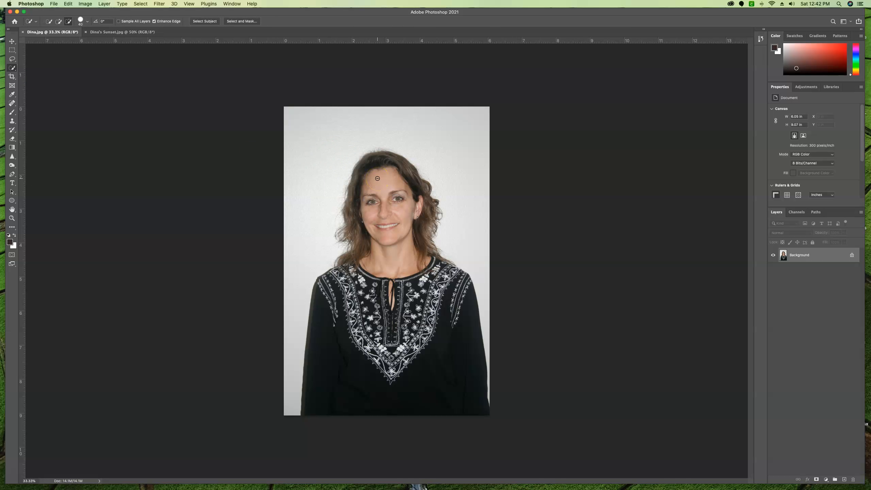
click(58, 21)
click(48, 22)
mouse_move(379, 166)
mouse_down()
mouse_move(389, 185)
mouse_move(397, 342)
mouse_move(413, 389)
mouse_up()
- Subtract the shadow beside the sleeve on the image's left side from the selection, undoing any accidental move of the selected pixels
key(super+1)
drag(288, 300, 347, 267)
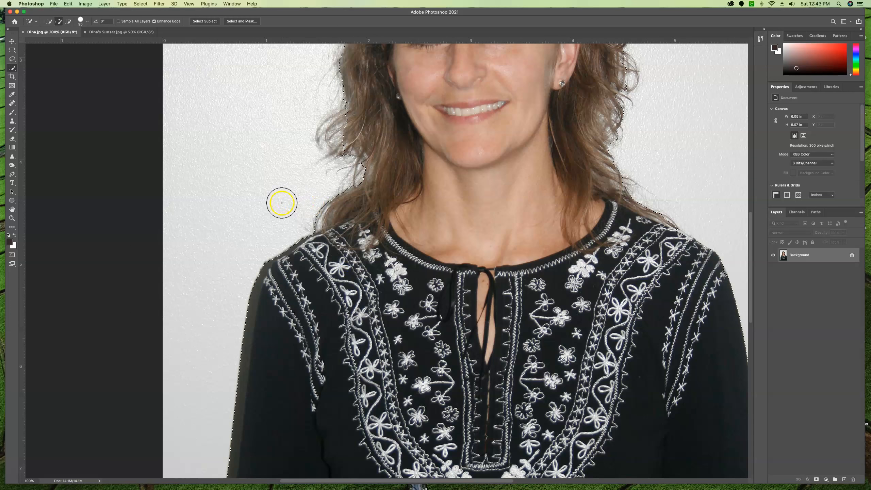
key(alt)
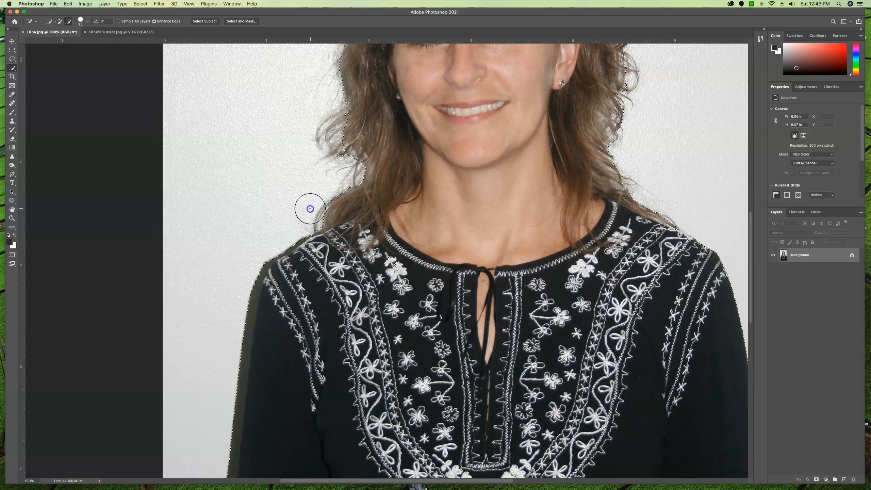
mouse_move(260, 253)
mouse_down()
mouse_move(241, 283)
mouse_move(247, 280)
mouse_move(218, 444)
mouse_up()
mouse_move(317, 400)
mouse_down()
mouse_move(302, 410)
mouse_move(286, 378)
mouse_move(273, 410)
mouse_move(263, 409)
mouse_move(267, 392)
mouse_up()
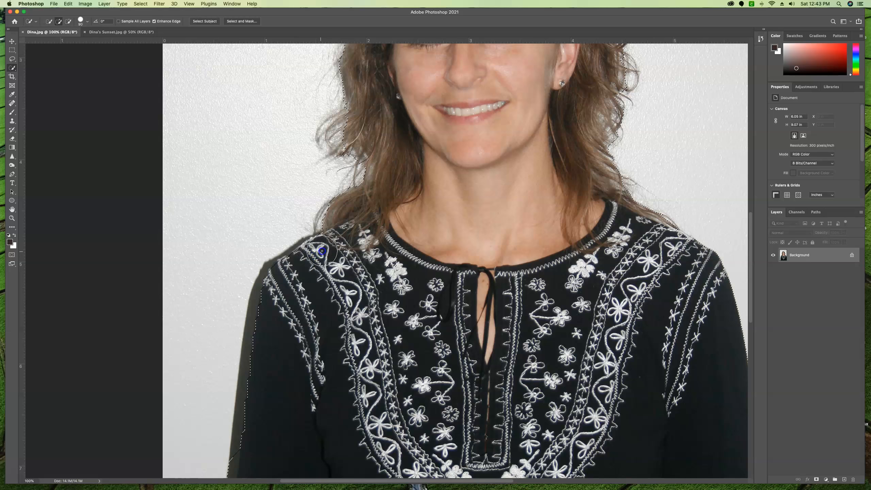
drag(331, 411, 362, 259)
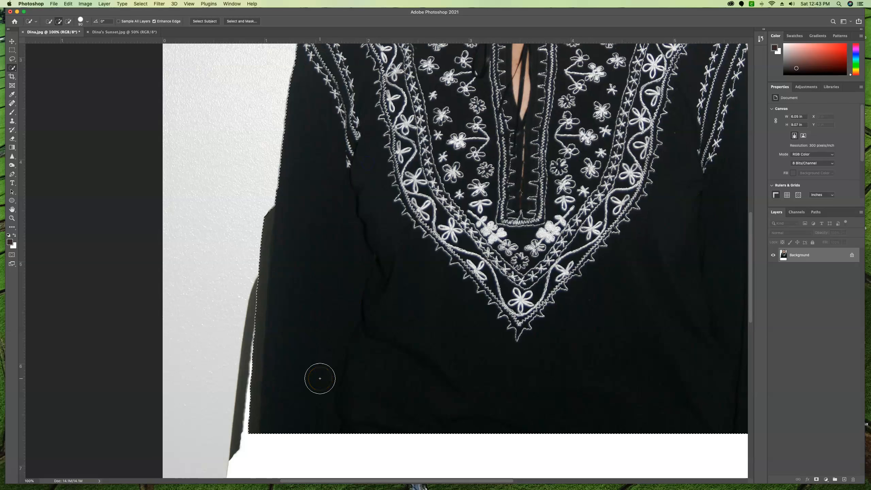
key(super+z)
- Refine the selection along the lower part of that sleeve, leaving out the shadow and adding the blouse and sleeve fabric back
scroll(307, 395, down, 7)
scroll(307, 395, left, 2)
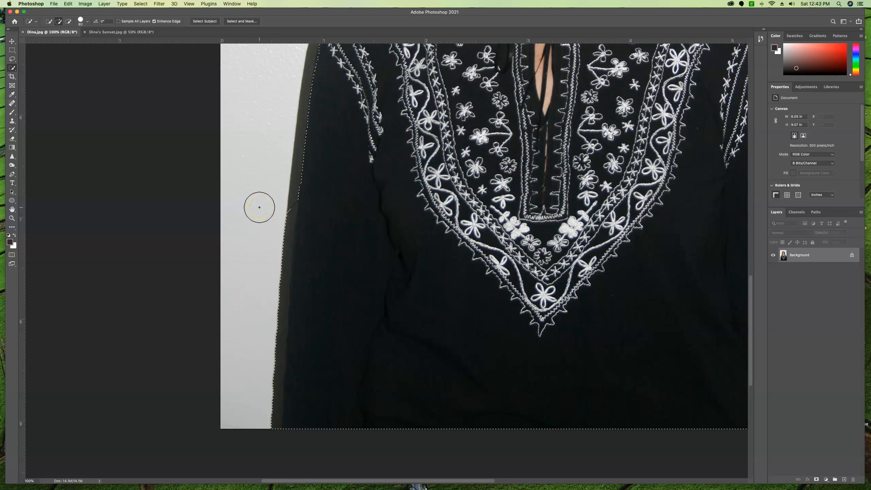
drag(280, 202, 281, 225)
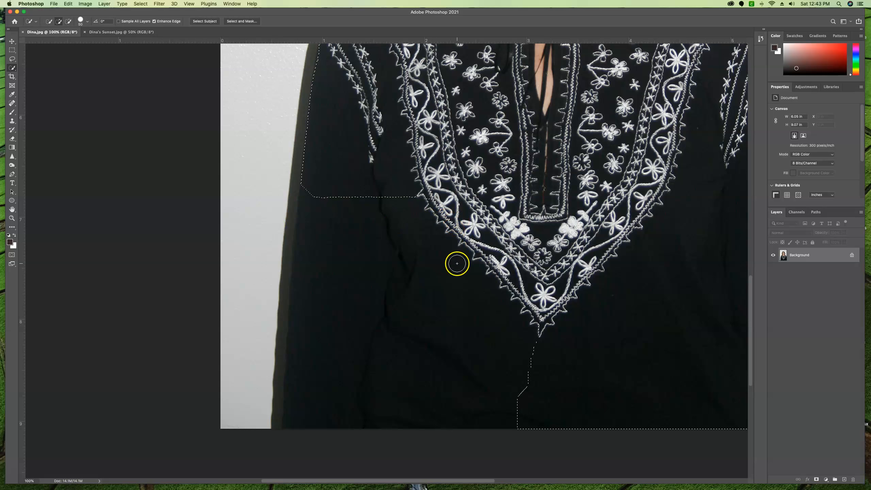
mouse_move(504, 261)
mouse_down()
mouse_move(516, 415)
mouse_move(467, 341)
mouse_move(469, 233)
mouse_up()
click(352, 405)
mouse_move(339, 401)
mouse_down()
mouse_move(309, 411)
mouse_move(309, 382)
mouse_move(335, 345)
mouse_move(335, 306)
mouse_move(312, 333)
mouse_move(309, 372)
mouse_move(292, 218)
mouse_move(313, 232)
mouse_move(309, 255)
mouse_up()
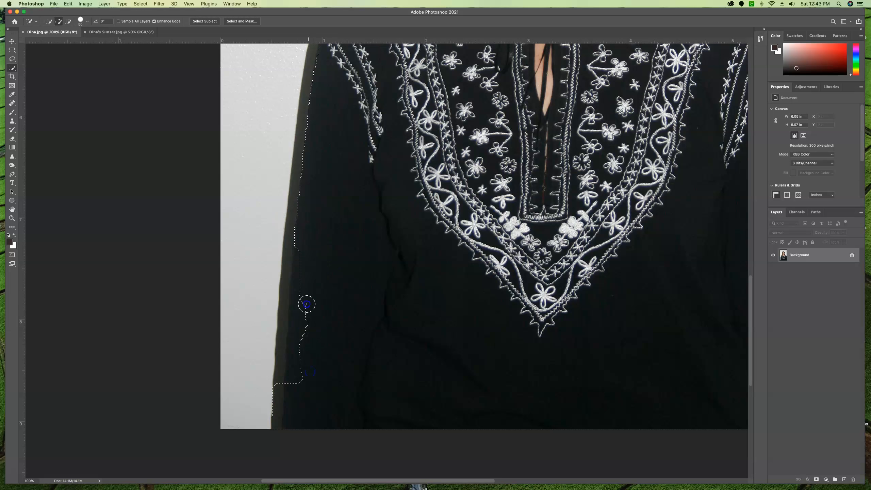
mouse_move(311, 375)
mouse_down()
mouse_move(302, 356)
mouse_move(308, 276)
mouse_move(268, 346)
mouse_move(262, 378)
mouse_move(253, 295)
mouse_move(242, 439)
mouse_move(256, 318)
mouse_move(257, 393)
mouse_move(259, 317)
mouse_move(263, 384)
mouse_up()
alt+click(252, 324)
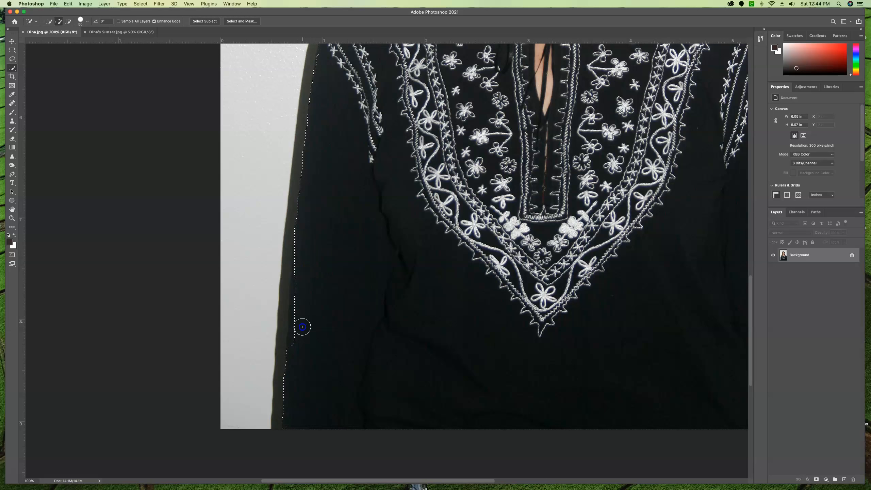
drag(299, 342, 303, 278)
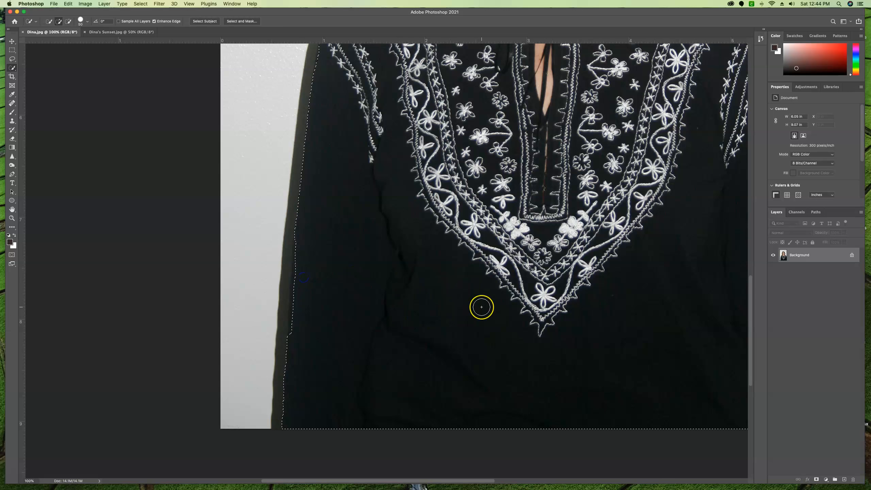
- Unlock the portrait's Background layer and add a layer mask from the selection of the woman
key(super+minus)
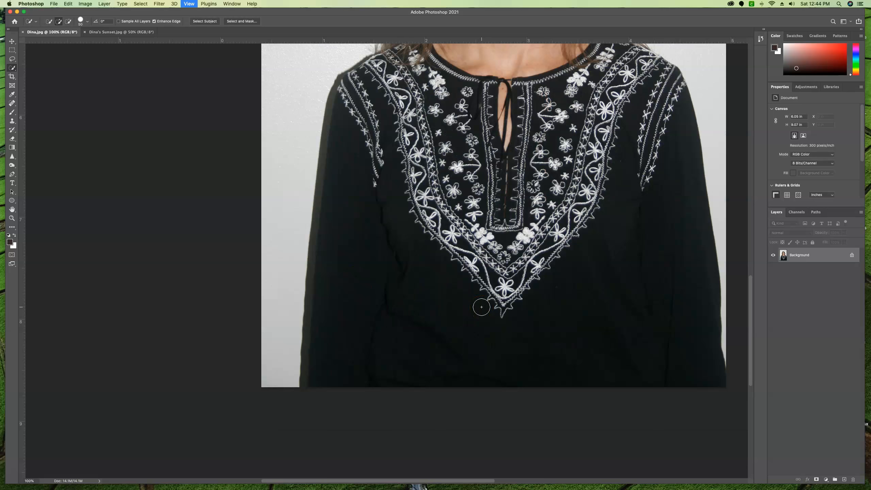
key(super+minus)
key(super+minus)
key(super+minus)
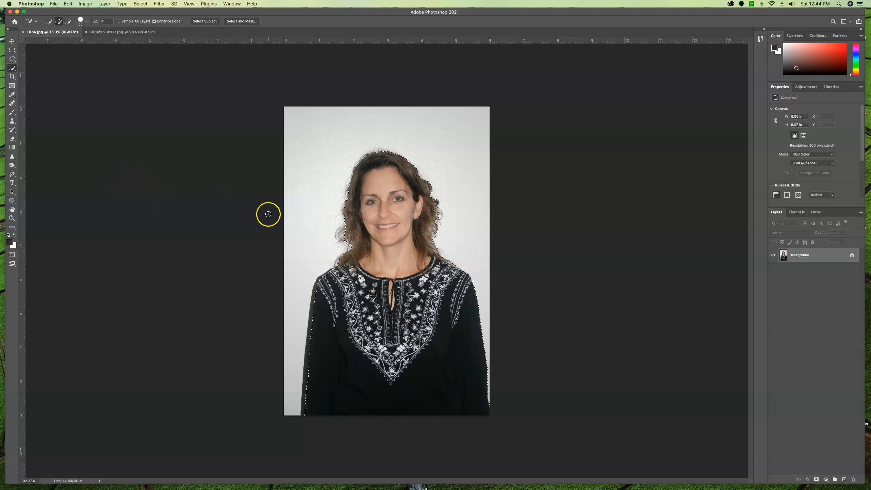
click(852, 256)
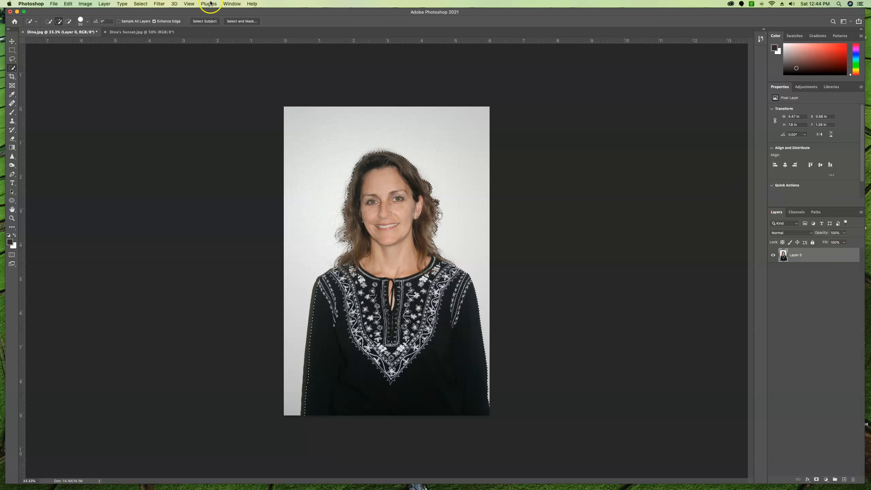
click(12, 41)
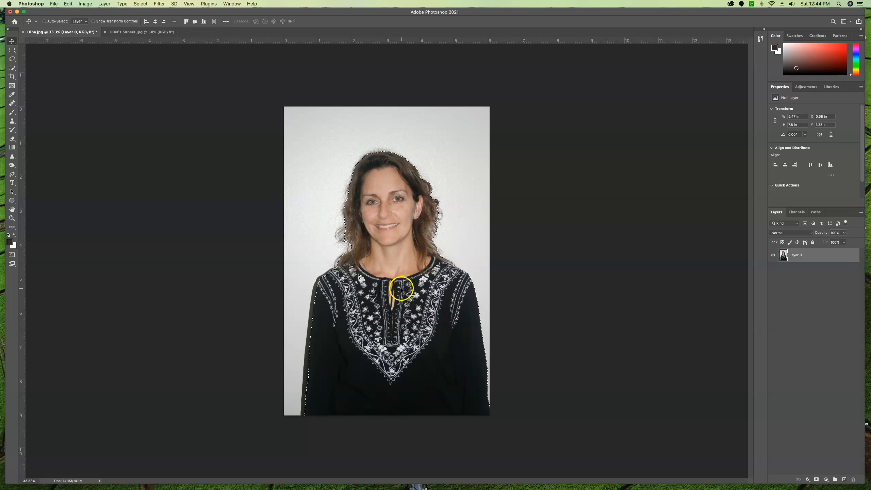
click(817, 480)
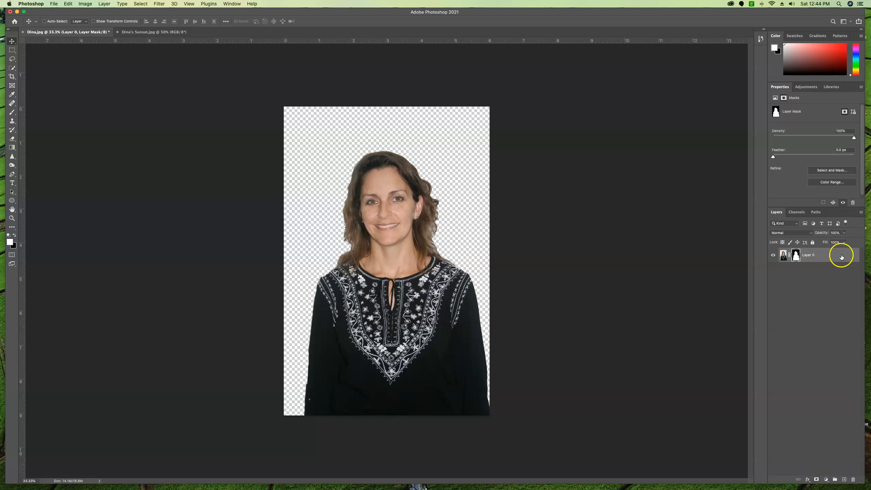
- Move the masked woman into the Dina's Sunset.jpg document and position her slightly right of centre, against the lower edge
drag(405, 204, 88, 36)
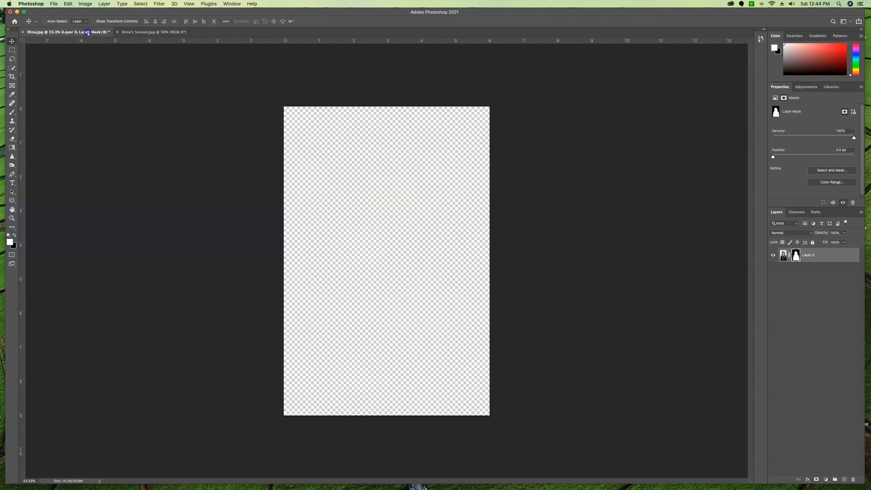
drag(86, 34, 405, 196)
drag(501, 272, 502, 273)
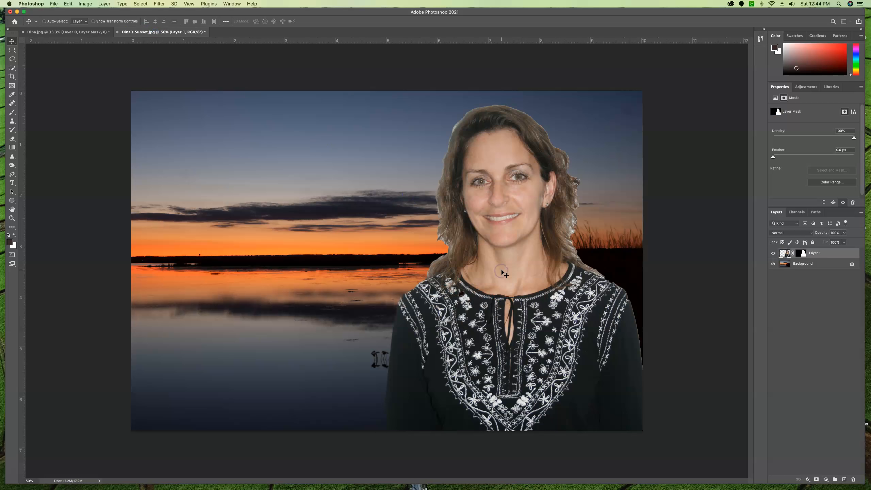
drag(511, 171, 450, 179)
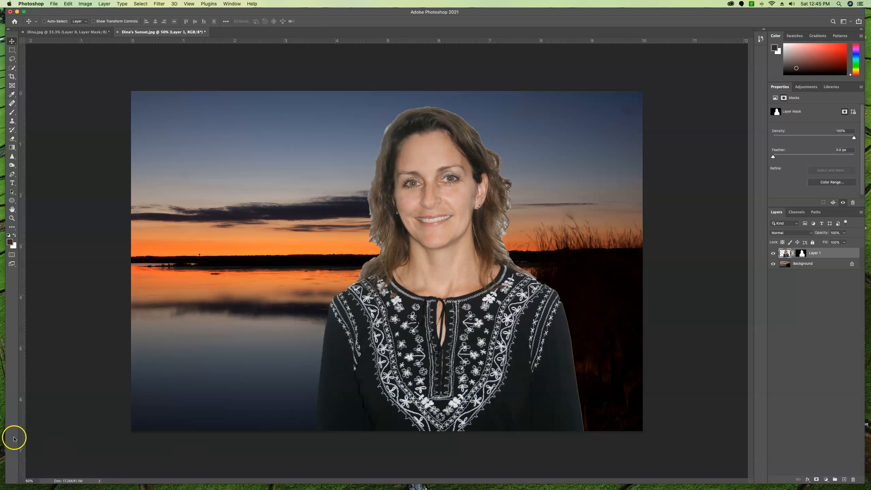
click(12, 474)
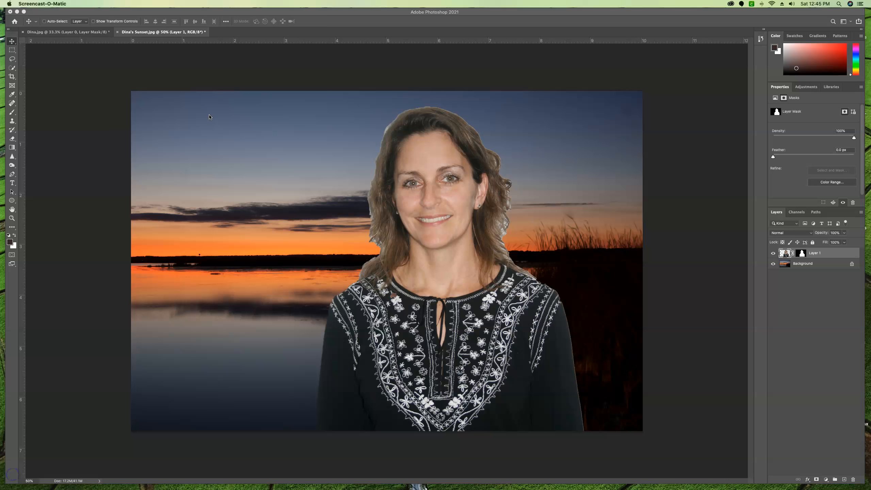
click(72, 78)
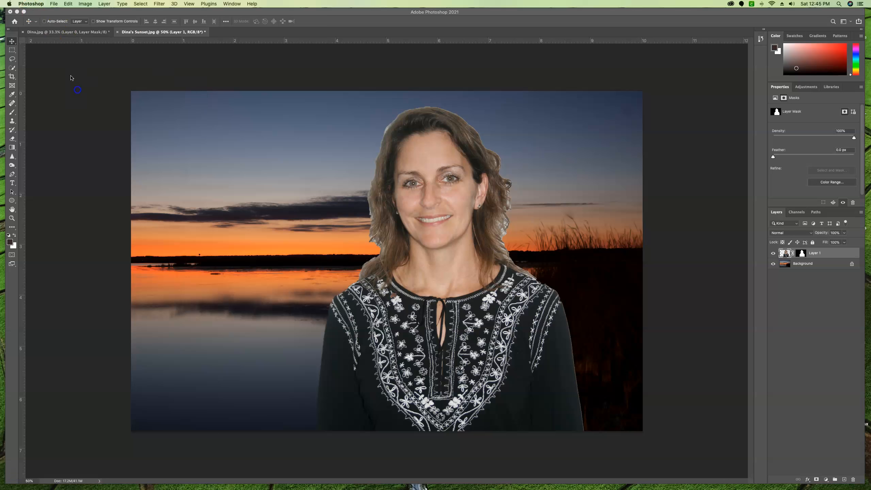
- Save the composite on the computer as DinaFinal in Photoshop format, keeping layers and Maximize Compatibility on
click(56, 5)
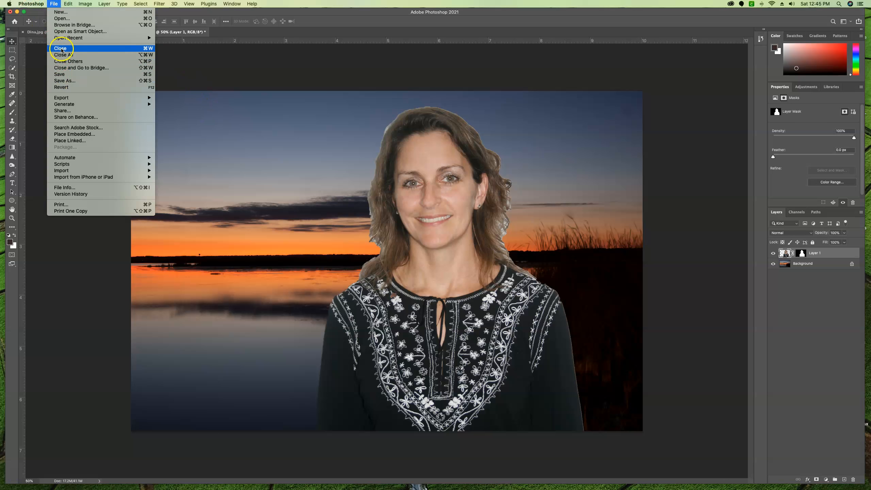
click(62, 82)
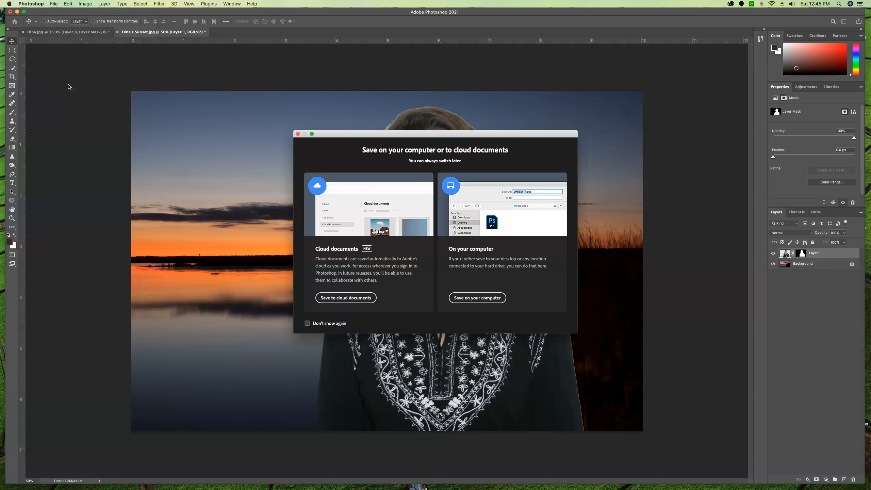
click(481, 297)
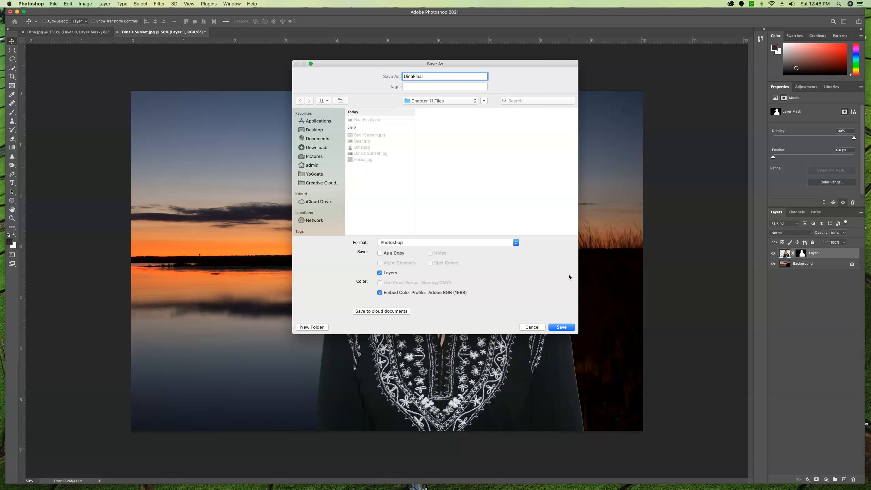
key(Return)
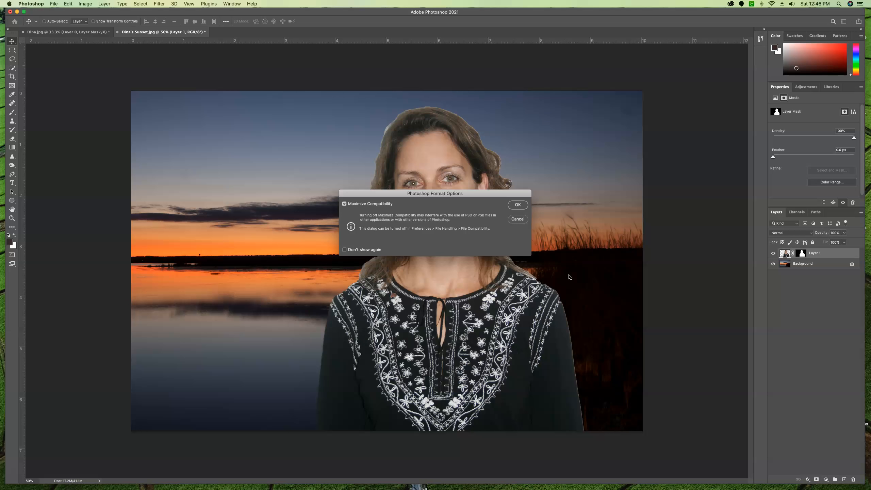
click(516, 205)
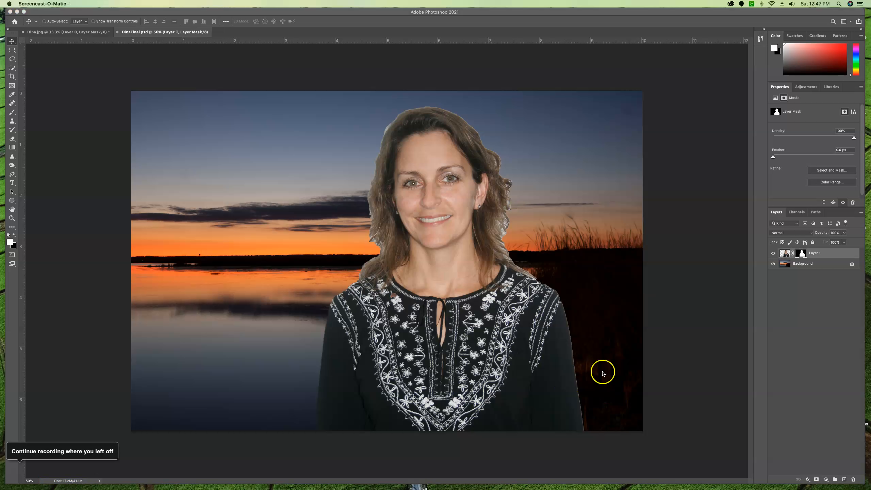
- Open the woman's layer mask in Select and Mask and set the view mode to Onion Skin
click(805, 253)
click(829, 171)
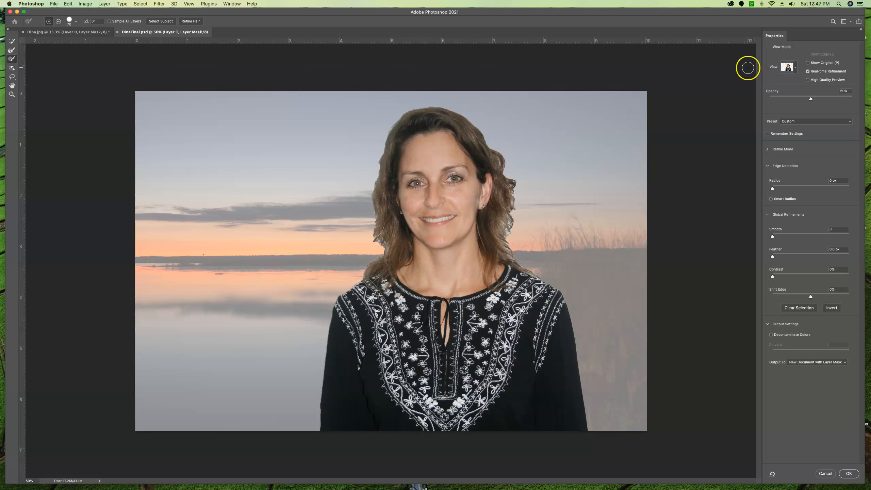
click(796, 68)
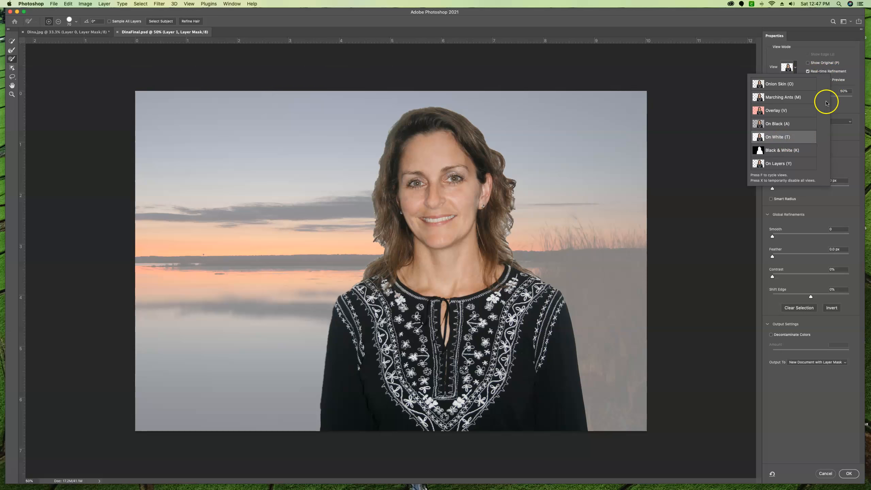
click(796, 83)
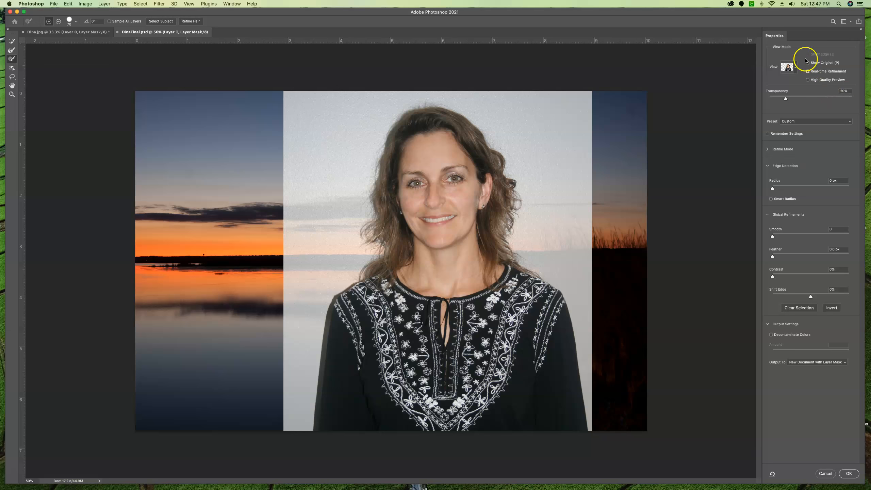
- Preview the mask in Overlay, On Black, On White and Black & White, and set the view mode to On Layers
click(796, 67)
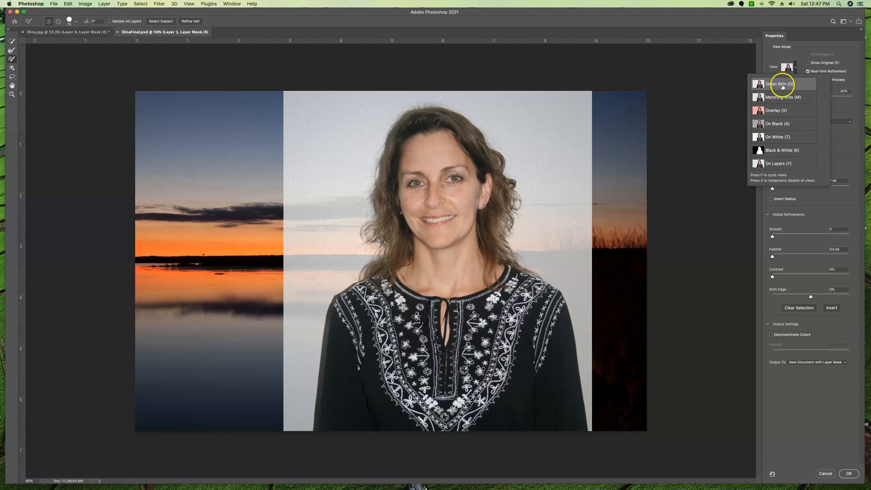
click(778, 110)
click(777, 124)
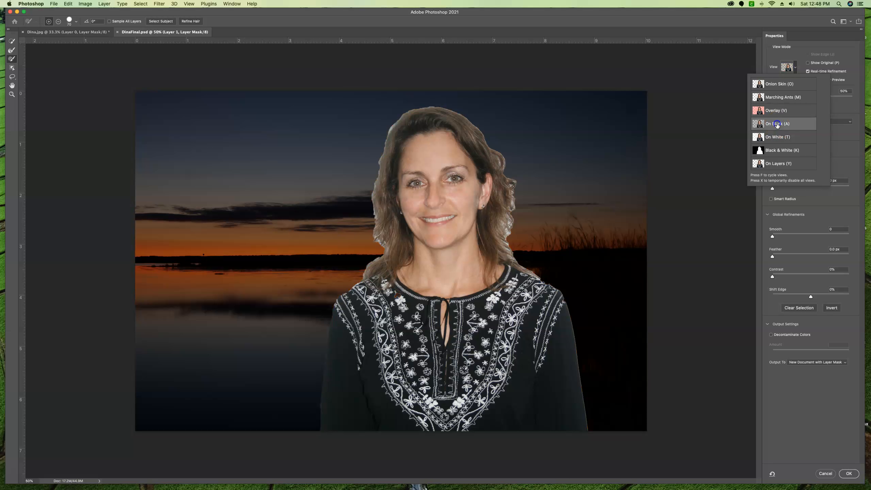
click(777, 137)
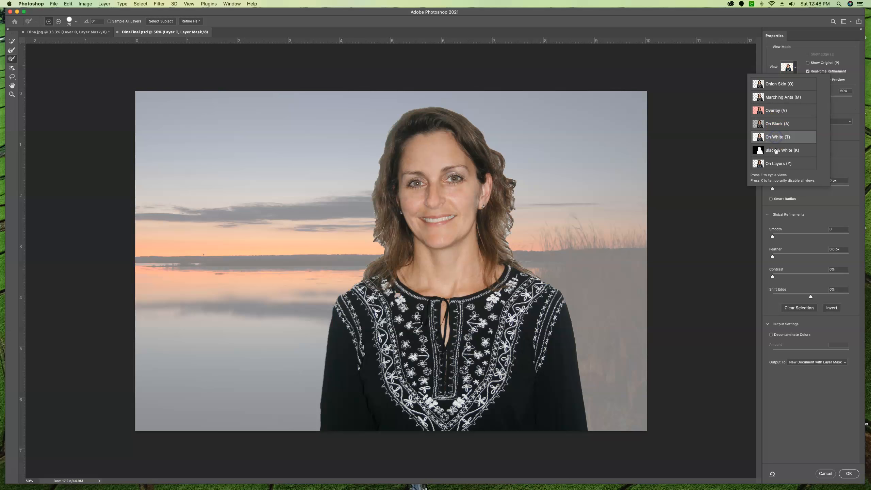
click(777, 151)
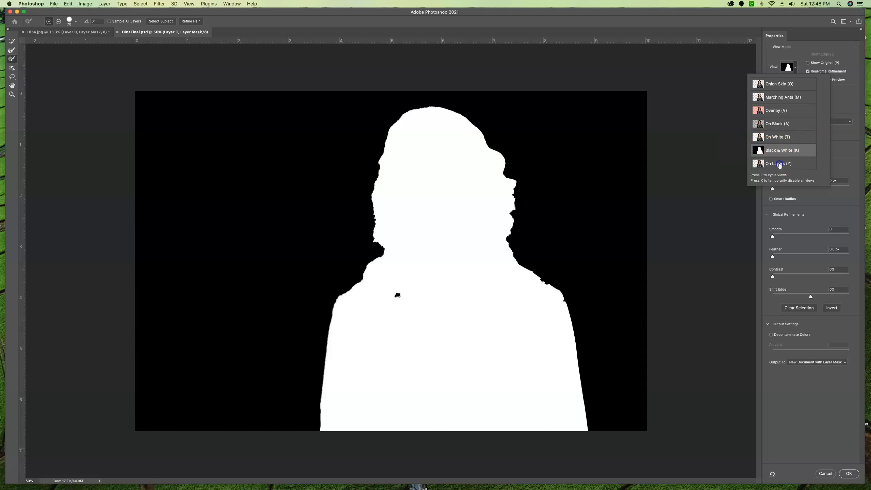
click(780, 164)
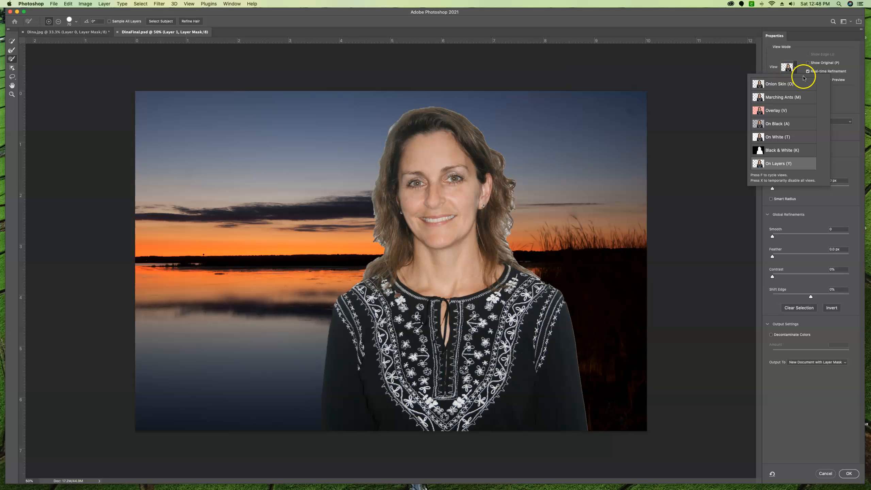
click(770, 71)
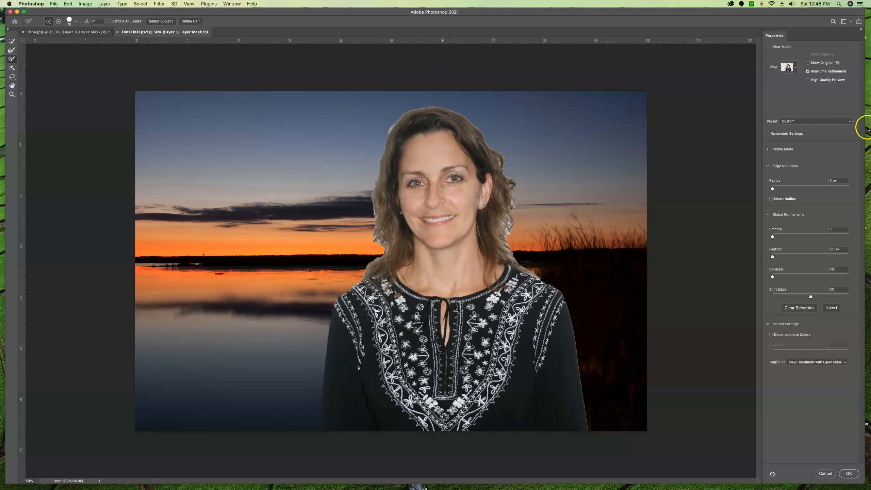
- Expand the Refine Mode settings and switch the mask refinement to Object Aware
click(816, 121)
click(817, 120)
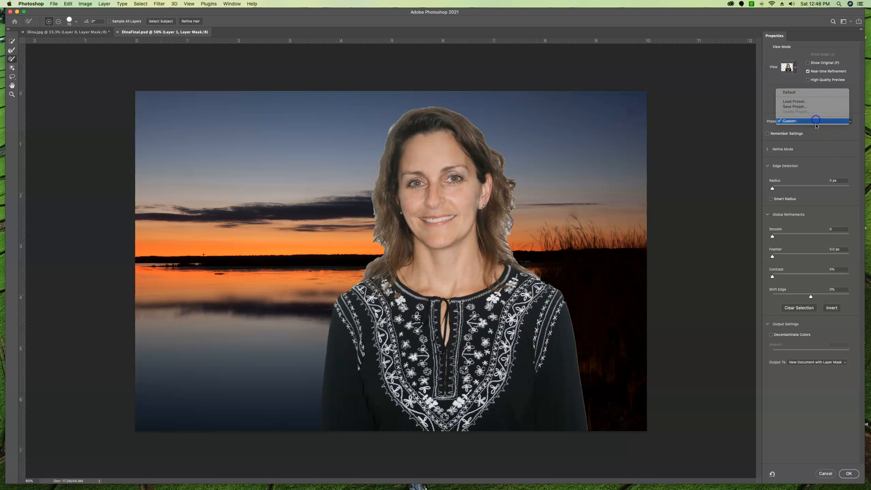
click(780, 153)
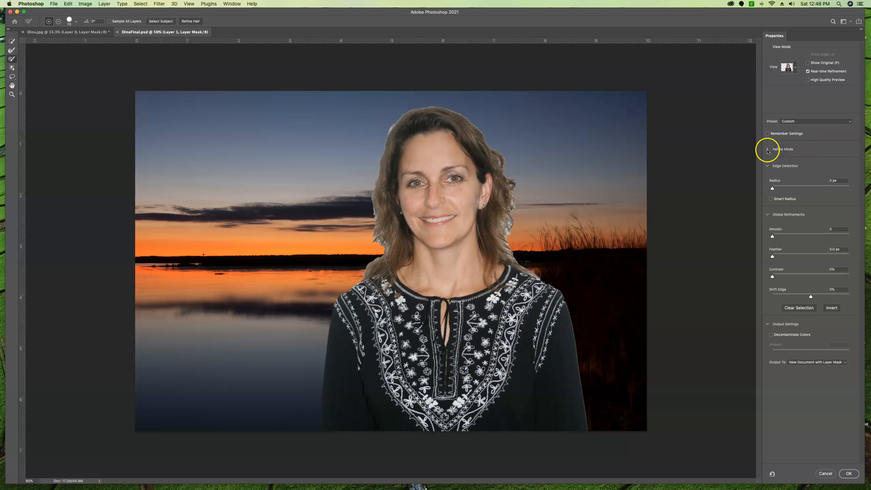
click(768, 150)
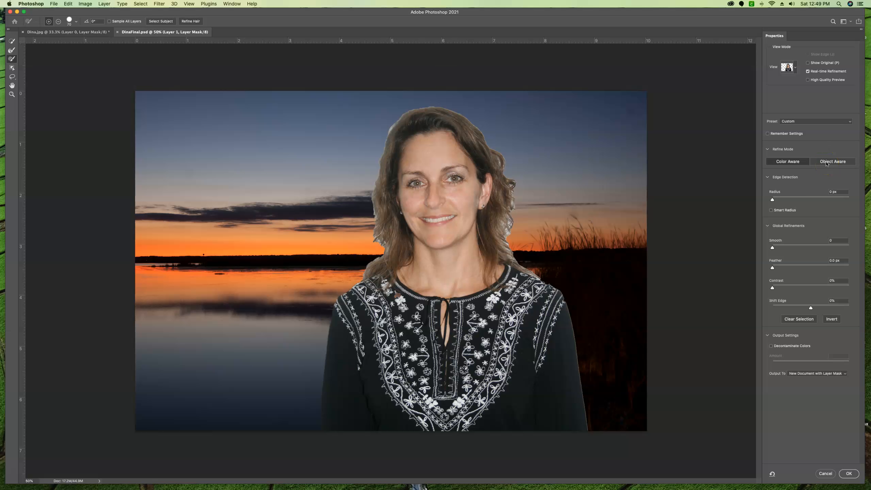
click(788, 161)
click(833, 162)
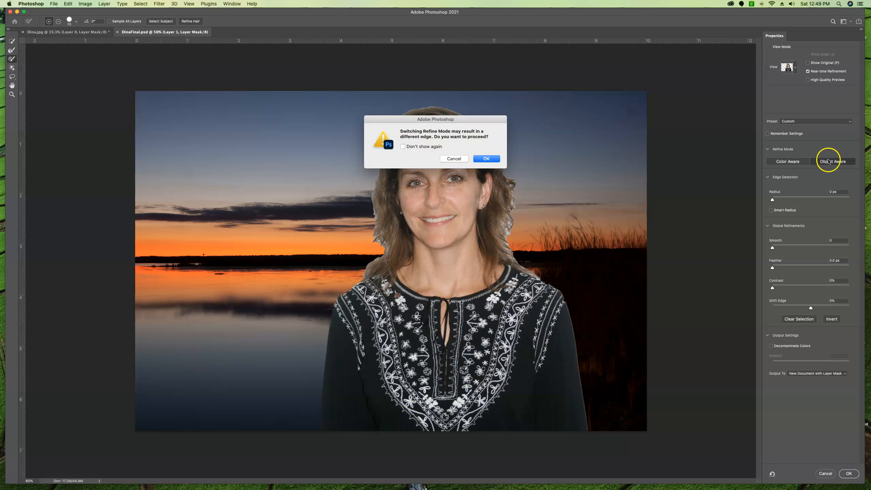
click(447, 164)
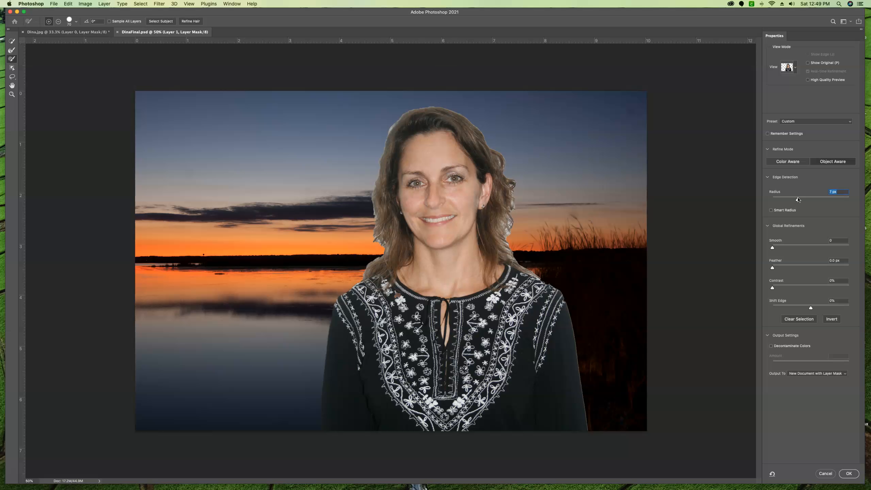
- Compare different edge detection radii on the hair, turn on Smart Radius, and set the radius to 1 px
drag(798, 202, 817, 201)
click(833, 200)
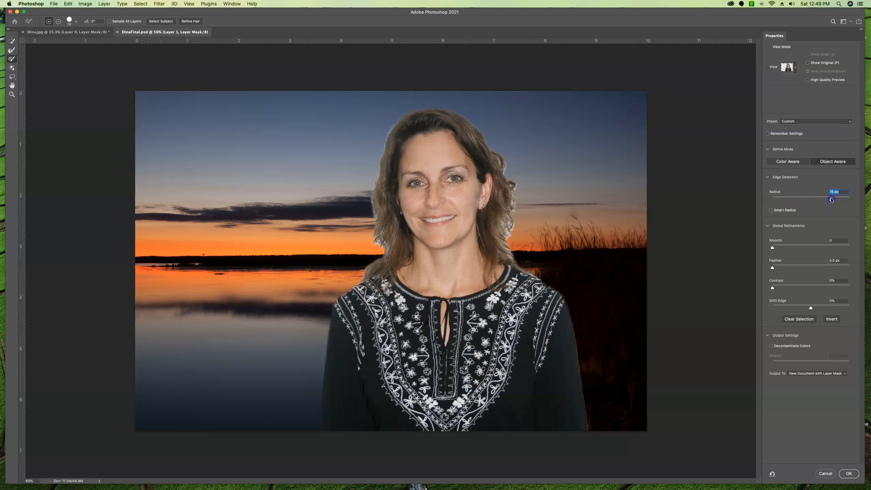
drag(376, 280, 384, 239)
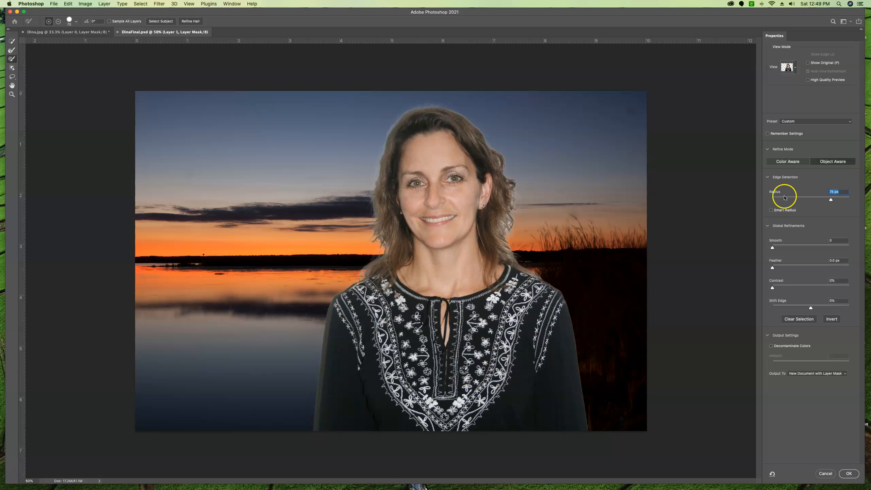
click(772, 210)
drag(831, 202, 790, 201)
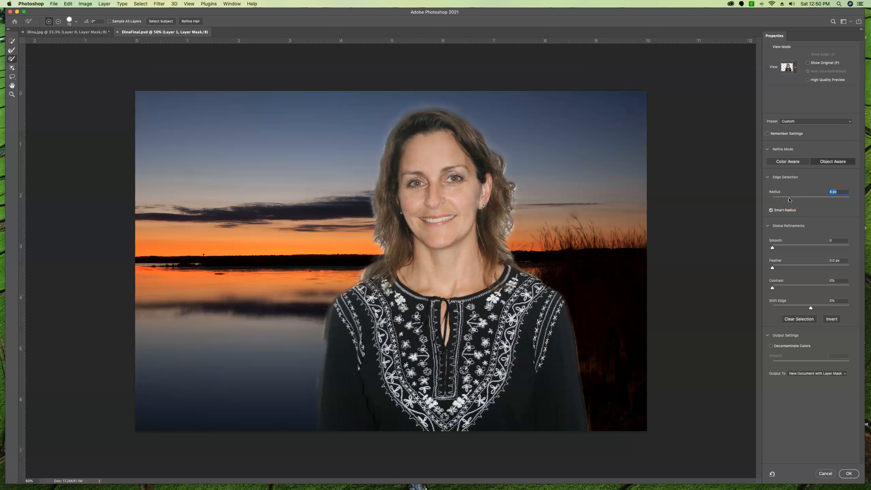
drag(790, 201, 772, 200)
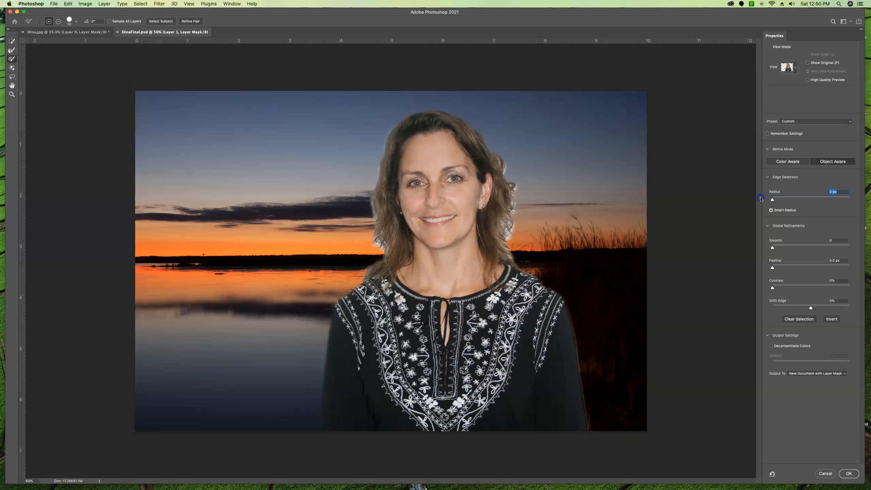
click(778, 201)
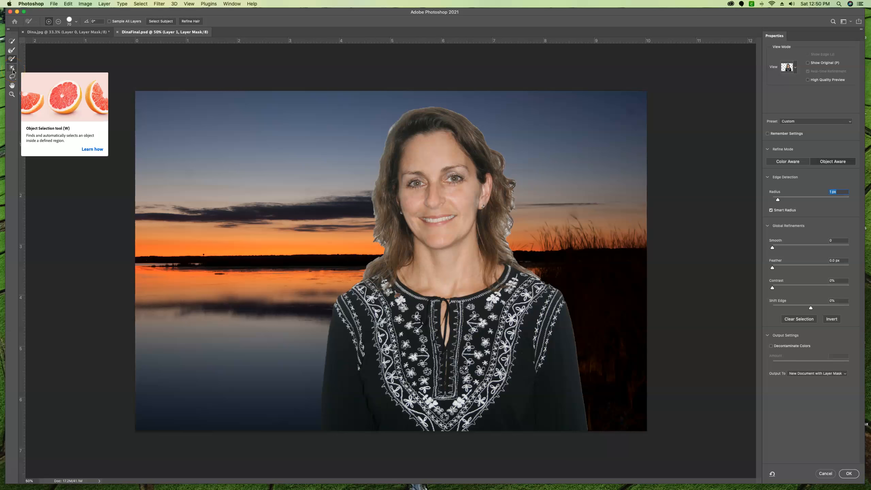
- Paint with the Refine Edge Brush along the hair on the left side of the portrait, from crown to shoulder
click(13, 58)
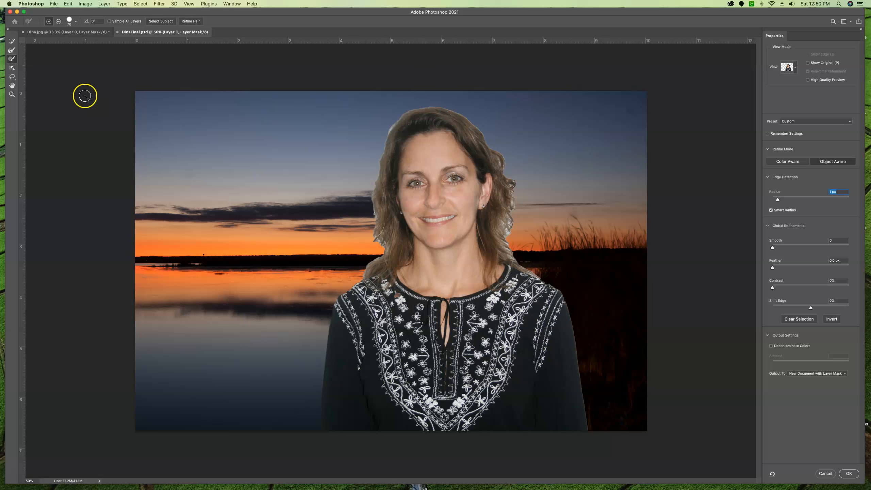
click(12, 51)
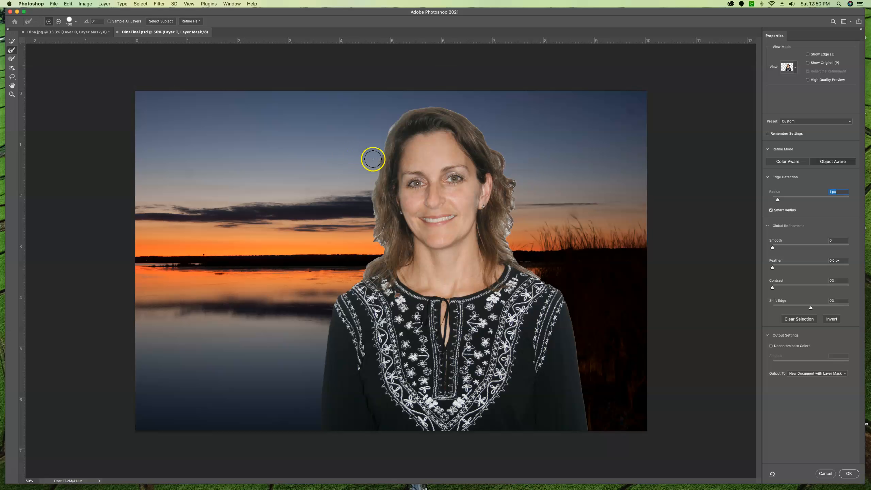
mouse_move(405, 115)
mouse_down()
mouse_move(378, 196)
mouse_move(386, 247)
mouse_move(378, 251)
mouse_move(376, 239)
mouse_move(373, 252)
mouse_move(371, 232)
mouse_move(367, 244)
mouse_move(377, 217)
mouse_move(363, 229)
mouse_move(376, 226)
mouse_move(384, 247)
mouse_move(360, 277)
mouse_up()
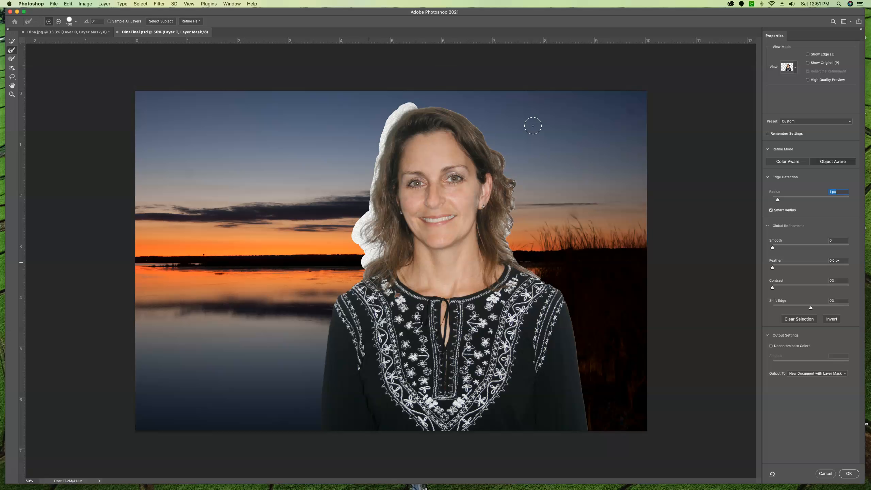
click(549, 99)
click(568, 137)
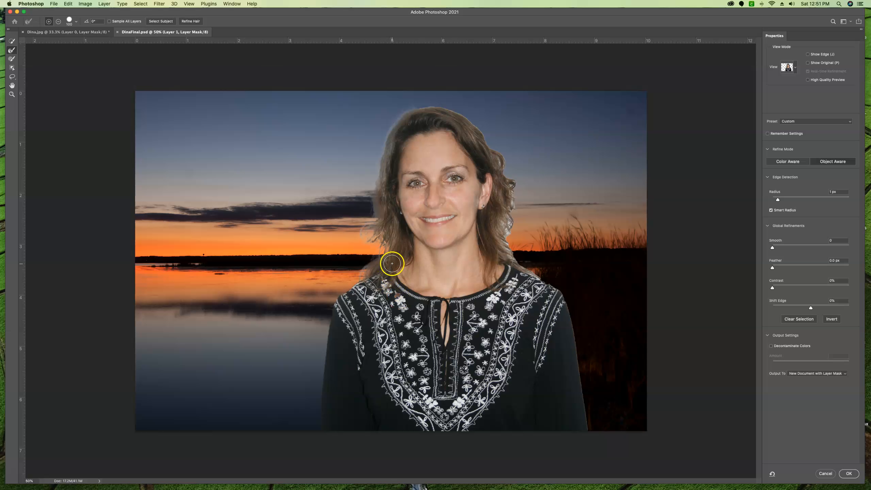
- Refine the remaining hair edges and the shoulder on the right side of the portrait with the Refine Edge Brush
mouse_move(368, 220)
mouse_down()
mouse_move(377, 248)
mouse_move(382, 180)
mouse_move(376, 211)
mouse_move(362, 224)
mouse_move(381, 237)
mouse_move(399, 274)
mouse_move(368, 274)
mouse_move(387, 234)
mouse_move(393, 247)
mouse_move(373, 157)
mouse_move(417, 112)
mouse_move(499, 158)
mouse_move(500, 186)
mouse_move(512, 191)
mouse_move(501, 224)
mouse_move(511, 206)
mouse_move(512, 227)
mouse_move(501, 239)
mouse_move(512, 267)
mouse_up()
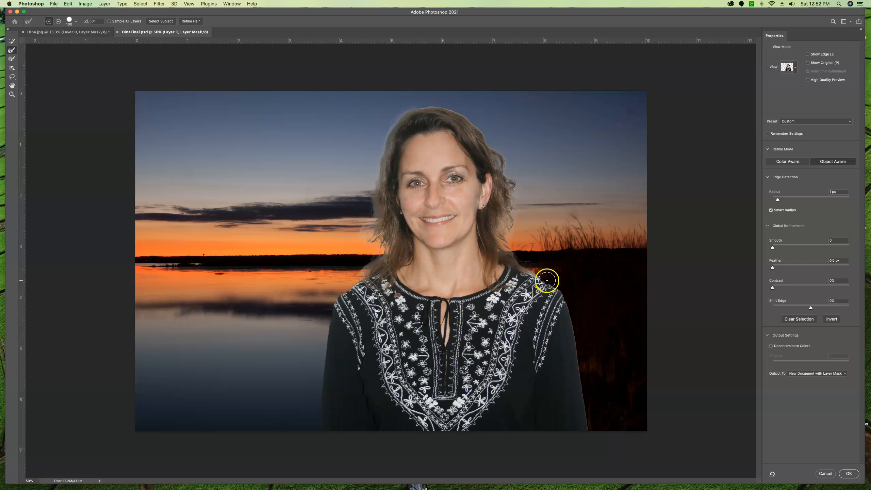
drag(525, 269, 547, 278)
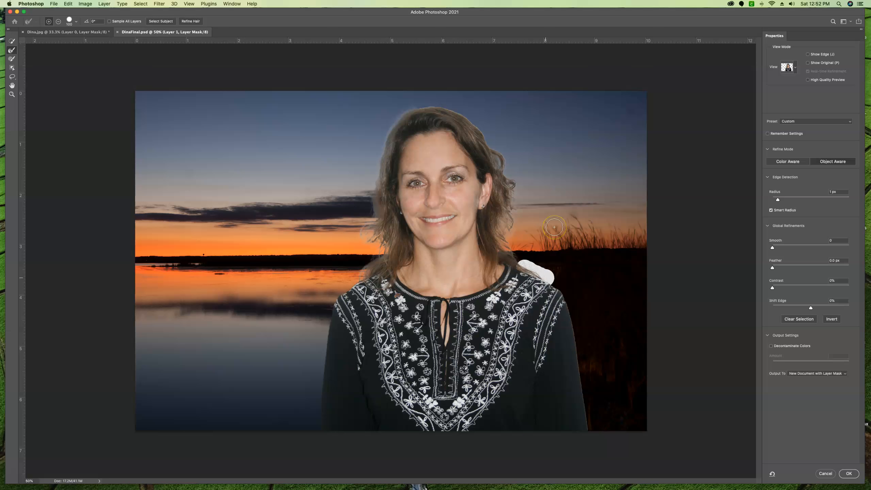
mouse_move(553, 273)
mouse_down()
mouse_move(516, 267)
mouse_move(530, 275)
mouse_move(510, 181)
mouse_up()
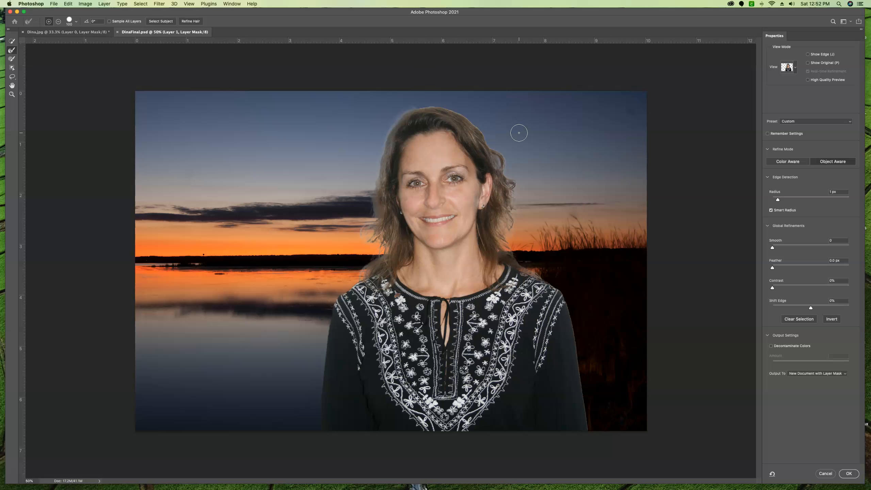
click(547, 120)
- Output the refined mask as a New Layer with Layer Mask and apply Select and Mask
click(845, 374)
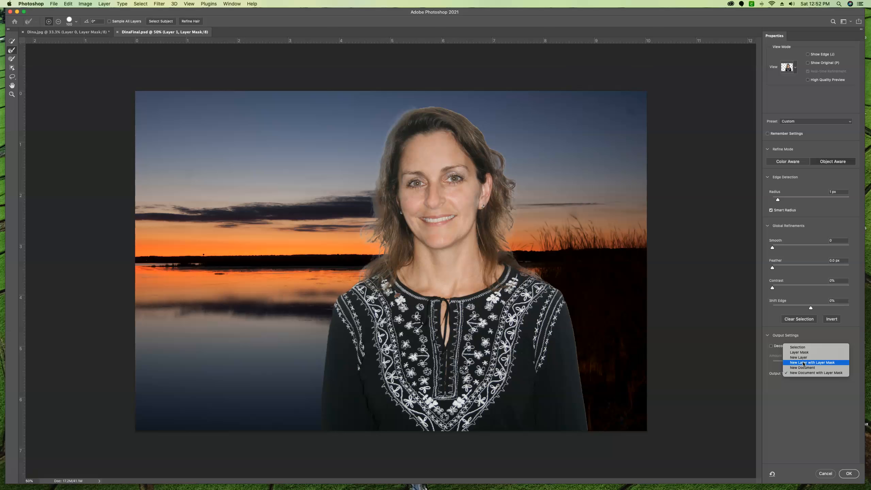
click(804, 363)
click(846, 474)
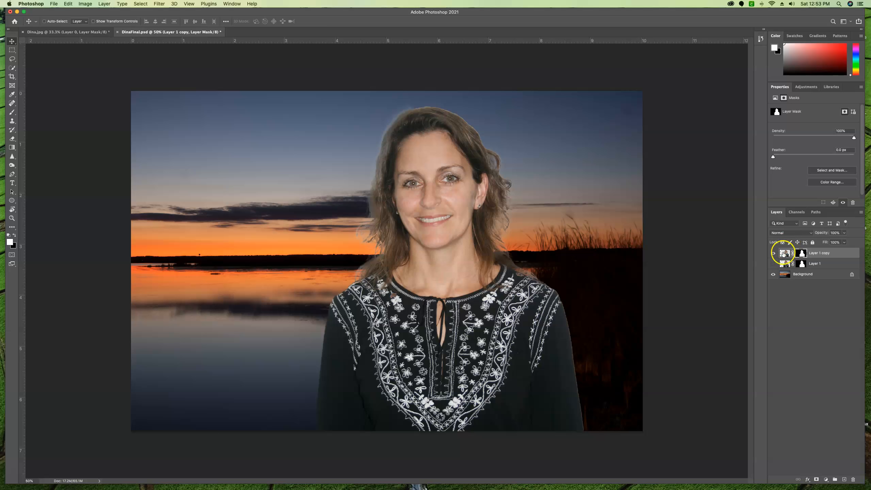
- Inspect the Layer 1 copy mask on its own for stray dark spots and return to the composite view
alt+click(803, 254)
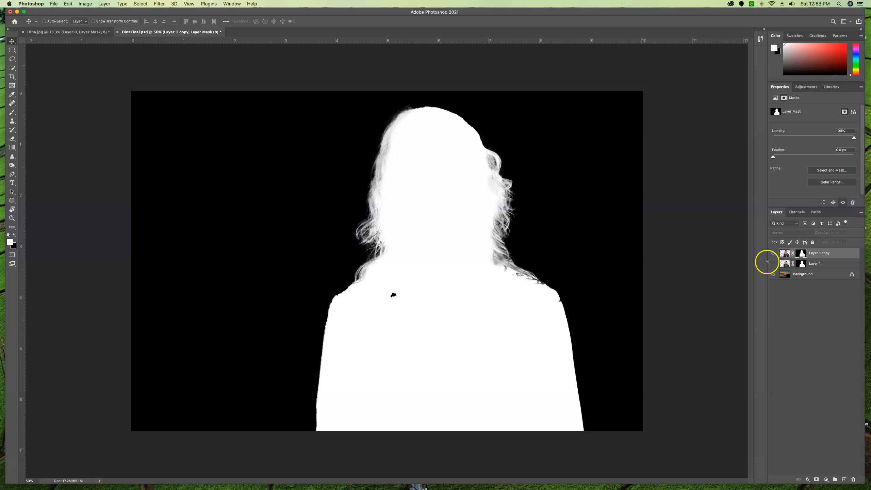
click(805, 253)
alt+click(805, 254)
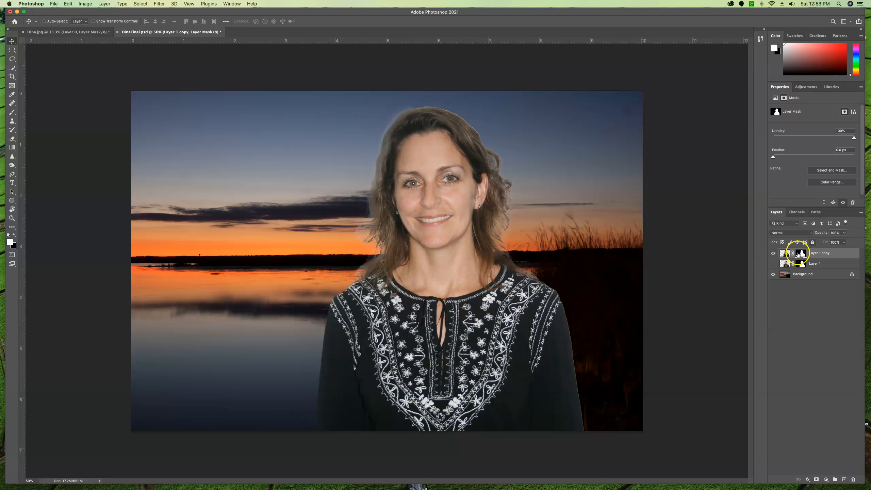
- Display the Layer 1 copy mask alone and brush white over the black specks on the chest and shoulder
alt+click(798, 255)
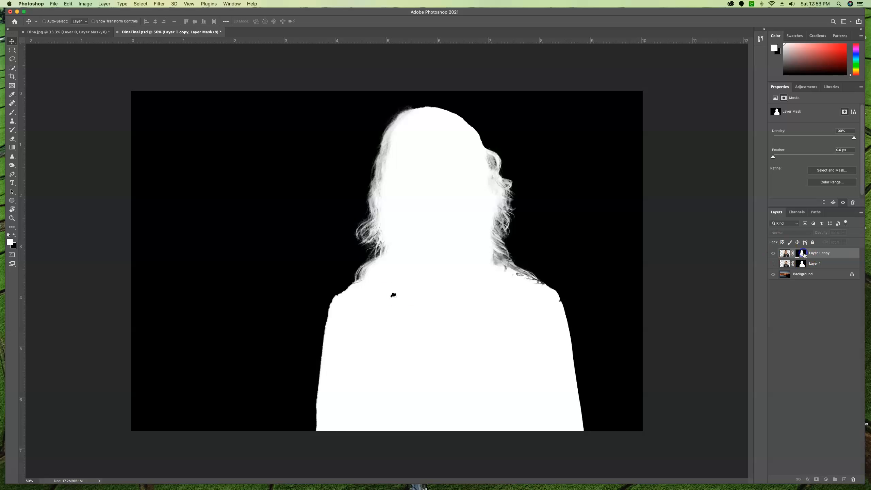
click(13, 235)
click(14, 236)
click(13, 115)
drag(393, 292, 441, 309)
drag(503, 278, 519, 281)
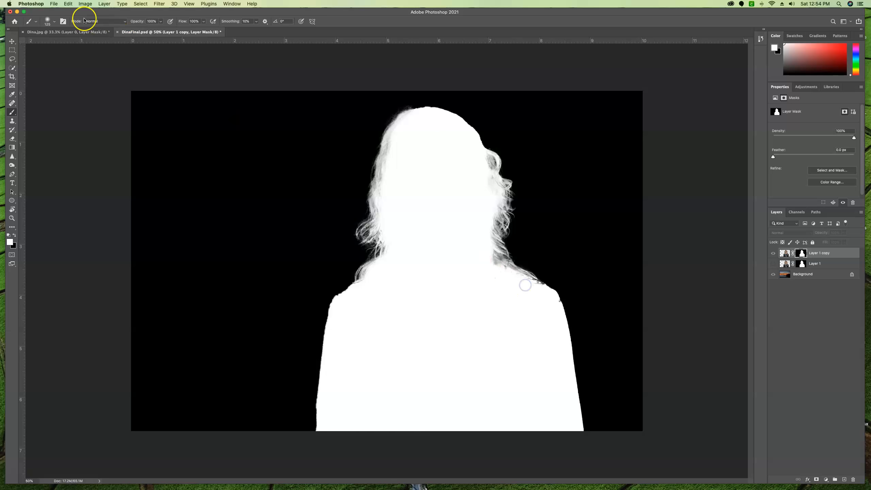
- Set the brush hardness to 100%, paint the remaining shoulder gaps in the mask white, and show the composite again
click(54, 22)
drag(45, 59, 110, 60)
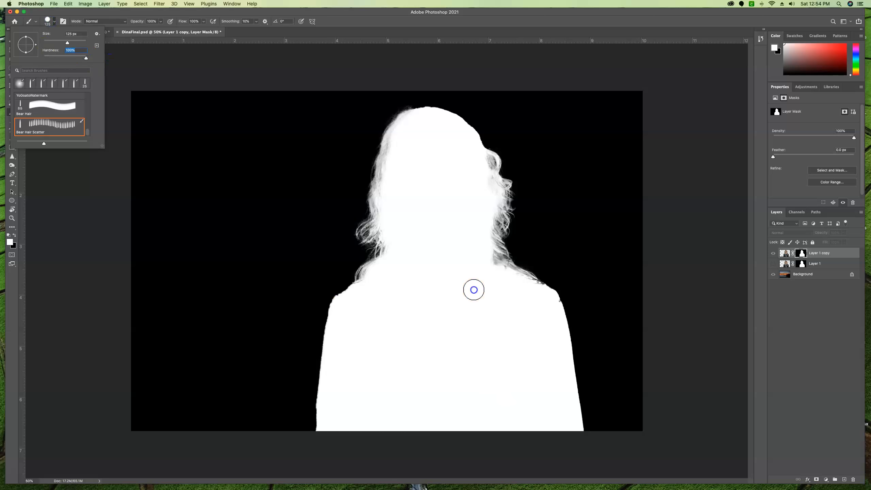
click(472, 288)
mouse_move(490, 273)
mouse_down()
mouse_move(480, 264)
mouse_move(540, 294)
mouse_move(531, 292)
mouse_up()
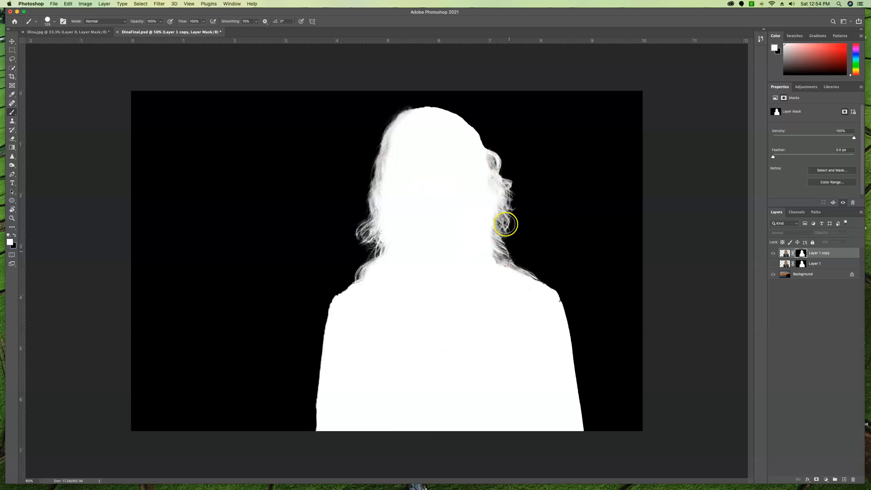
alt+click(801, 255)
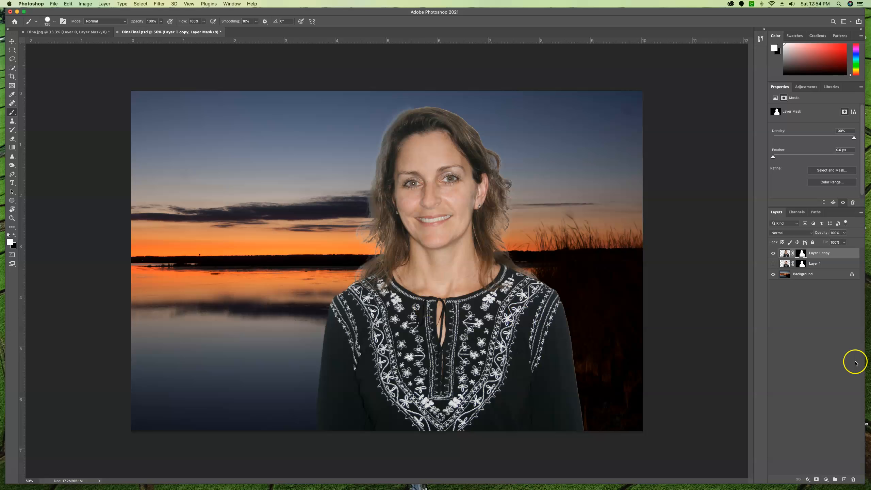
- Add a new layer named FringePixels clipped to Layer 1 copy and set its blend mode to Color
click(846, 480)
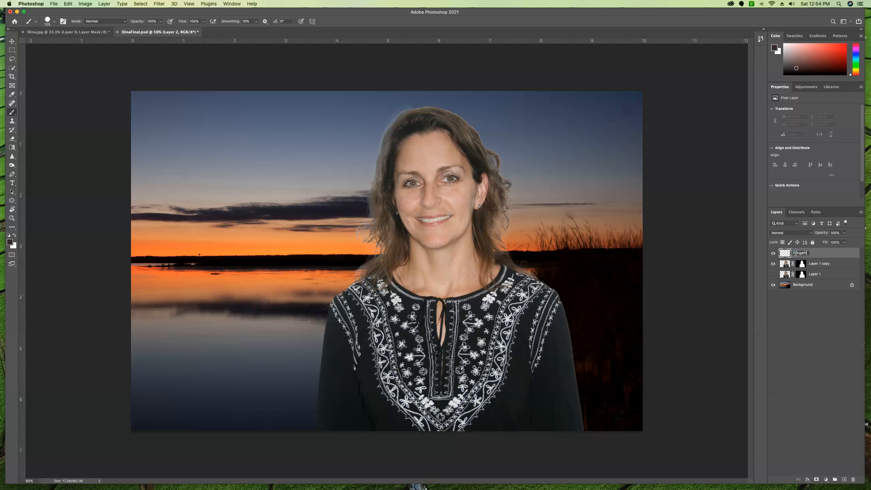
key(Return)
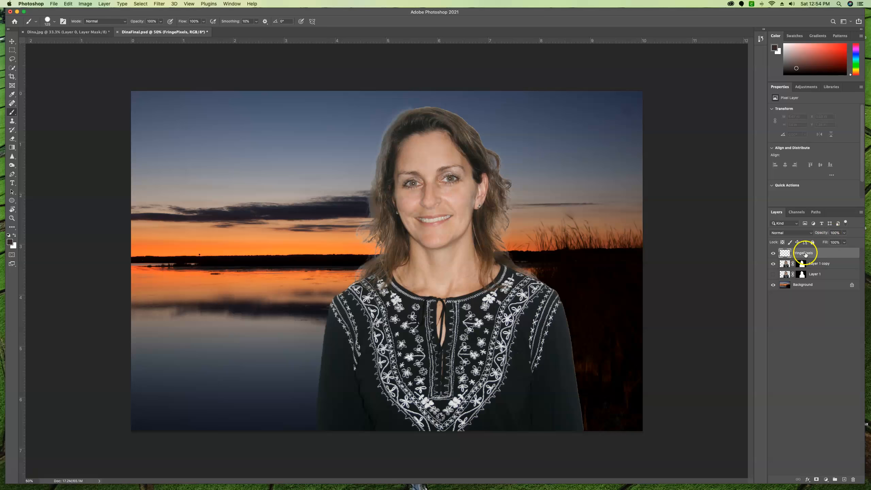
click(780, 233)
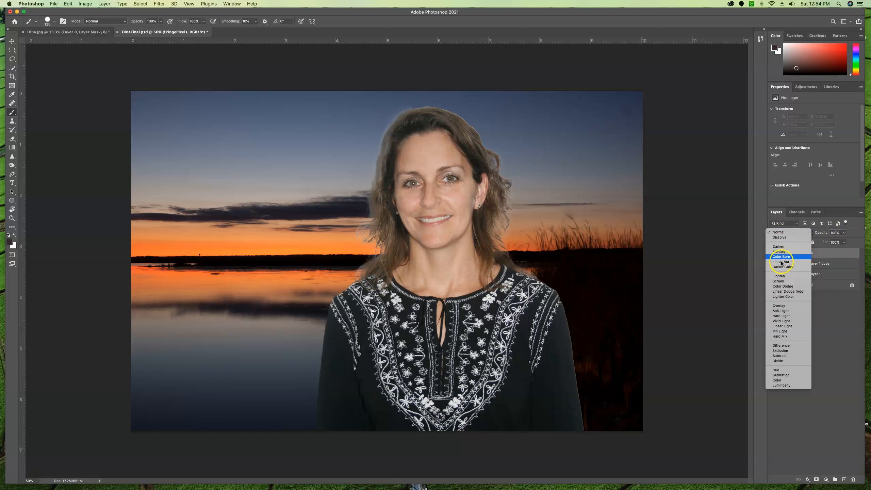
click(778, 380)
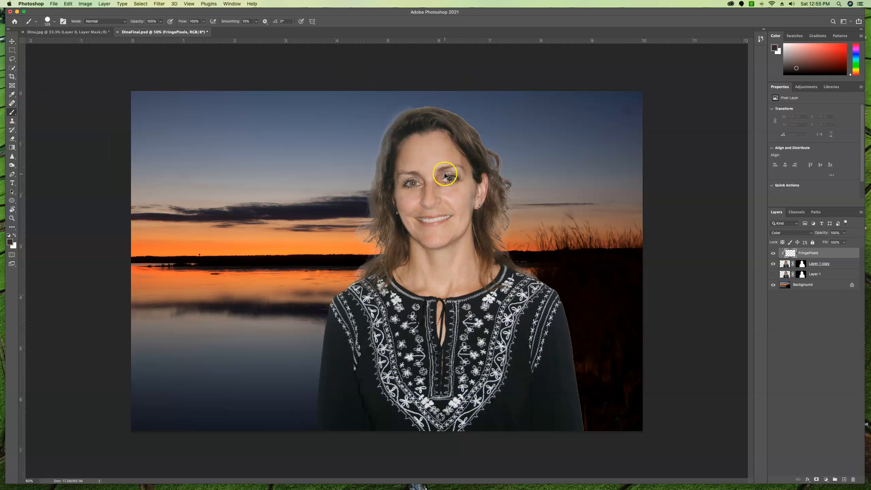
- Sample the brown hair color near the crown and brush it over the light fringe along the hair's outer edges on FringePixels
alt+click(442, 113)
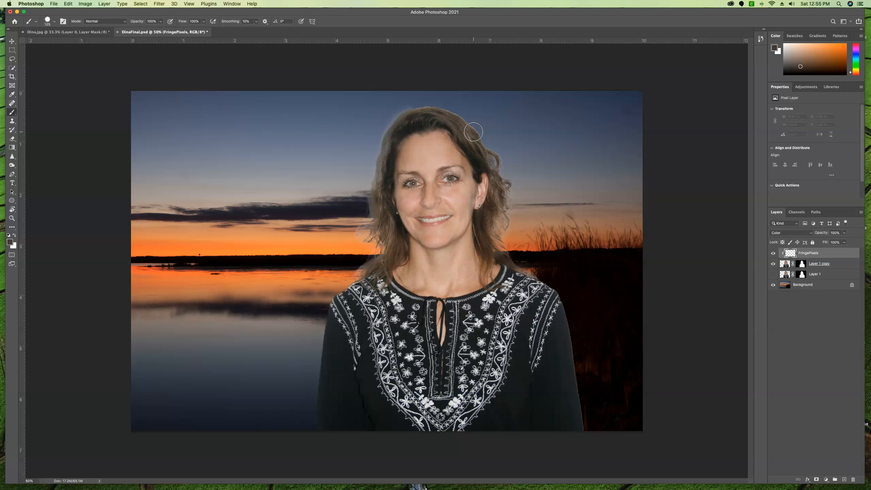
mouse_move(580, 208)
mouse_down()
mouse_move(608, 222)
mouse_move(623, 215)
mouse_move(589, 200)
mouse_up()
click(11, 113)
mouse_move(350, 124)
mouse_down()
mouse_move(471, 151)
mouse_move(443, 125)
mouse_move(407, 118)
mouse_up()
mouse_move(381, 206)
mouse_down()
mouse_move(406, 116)
mouse_move(433, 113)
mouse_up()
mouse_move(501, 244)
mouse_down()
mouse_move(508, 207)
mouse_move(530, 268)
mouse_up()
drag(407, 177, 420, 159)
mouse_move(510, 171)
mouse_down()
mouse_move(549, 173)
mouse_move(545, 183)
mouse_up()
mouse_move(400, 120)
mouse_down()
mouse_move(473, 116)
mouse_move(521, 138)
mouse_up()
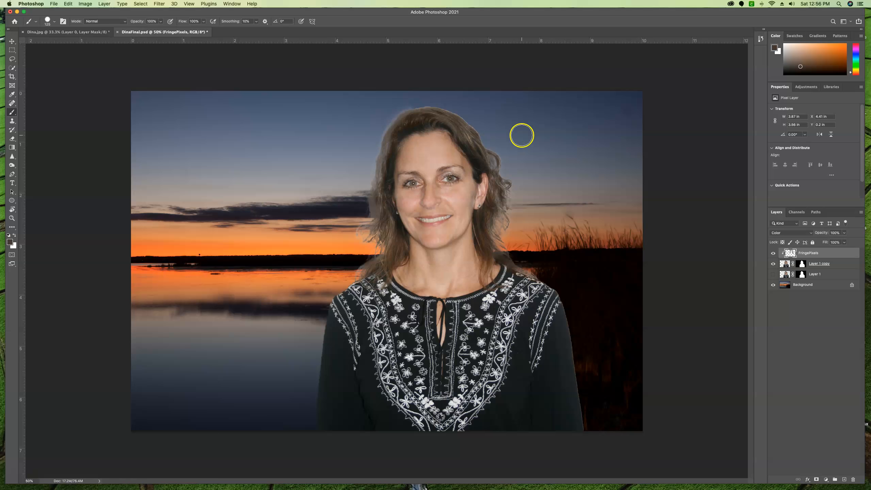
- Change the FringePixels layer's blend mode to Multiply and reduce its opacity to 19%
click(785, 236)
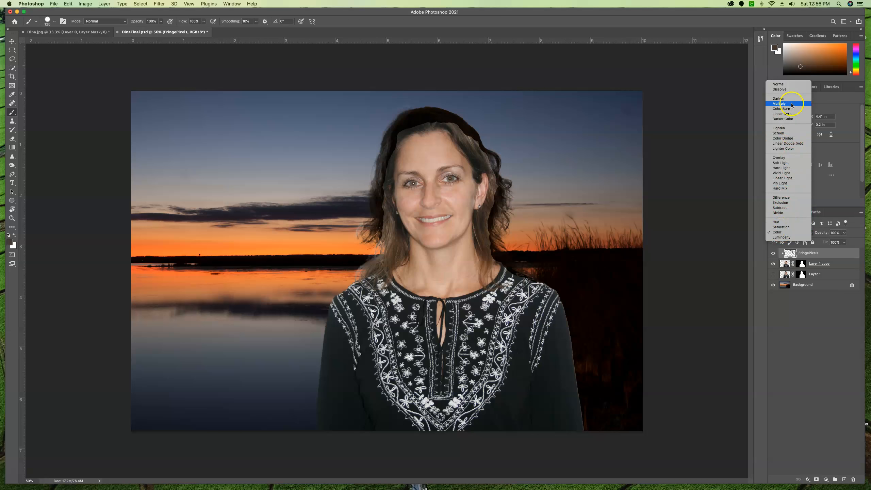
key(Escape)
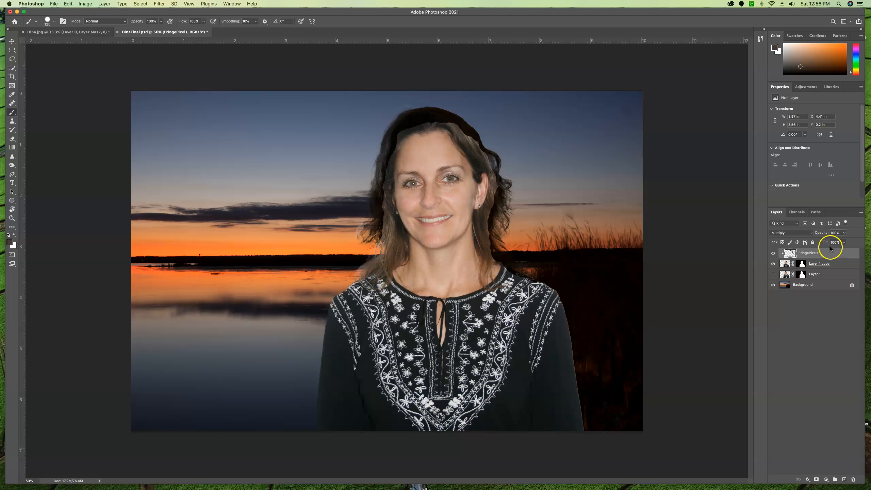
click(805, 233)
click(807, 233)
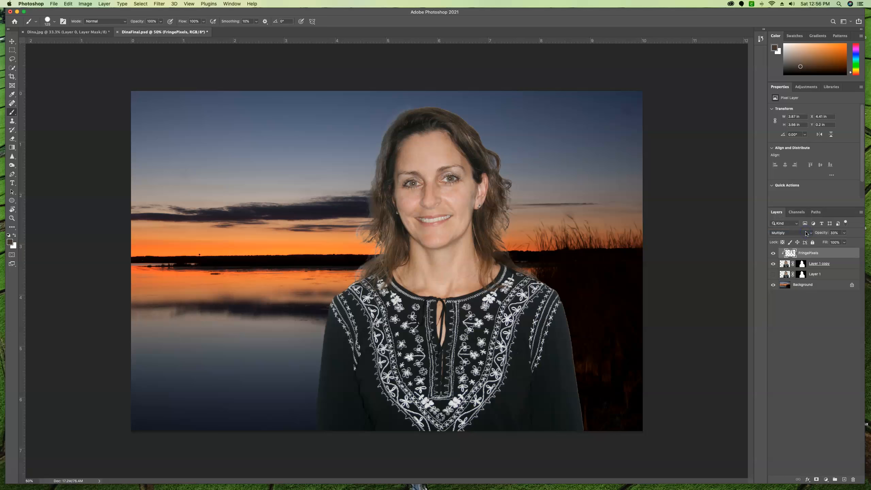
click(791, 253)
drag(819, 234, 819, 234)
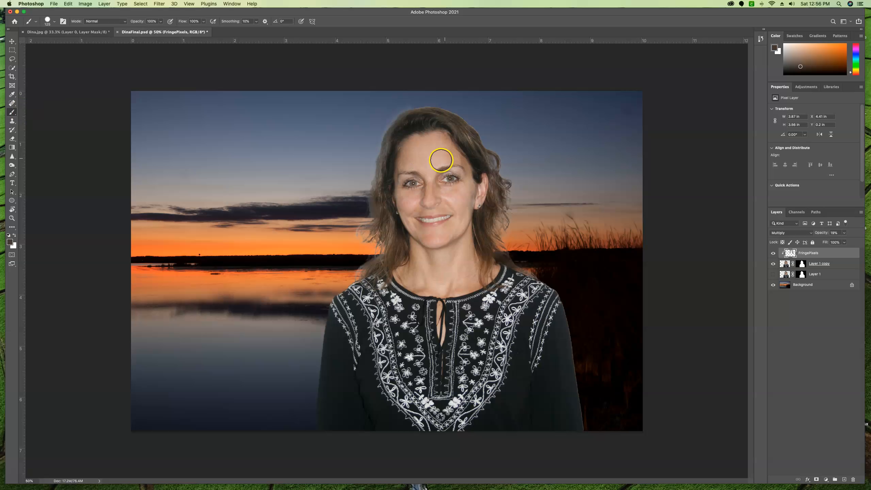
- Brush more of the sampled color around the hair edges on FringePixels and save the document
mouse_move(385, 150)
mouse_down()
mouse_move(368, 211)
mouse_move(388, 126)
mouse_move(427, 110)
mouse_move(507, 174)
mouse_move(503, 266)
mouse_move(554, 279)
mouse_up()
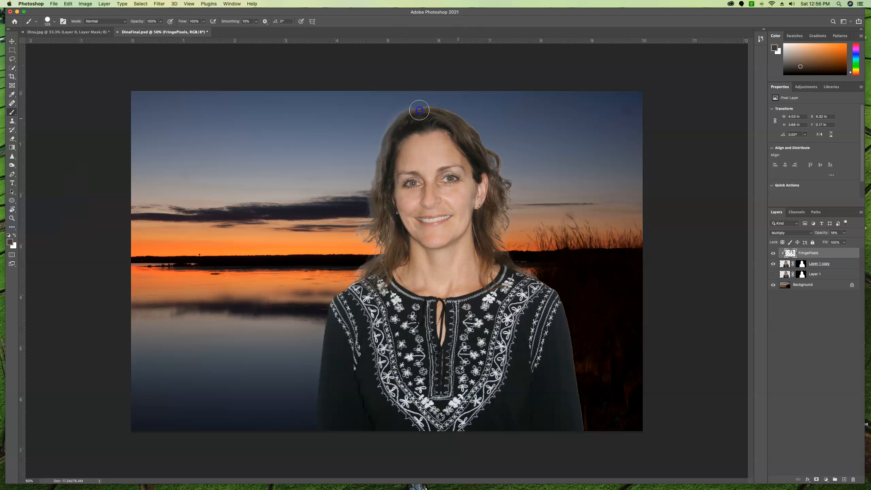
click(56, 3)
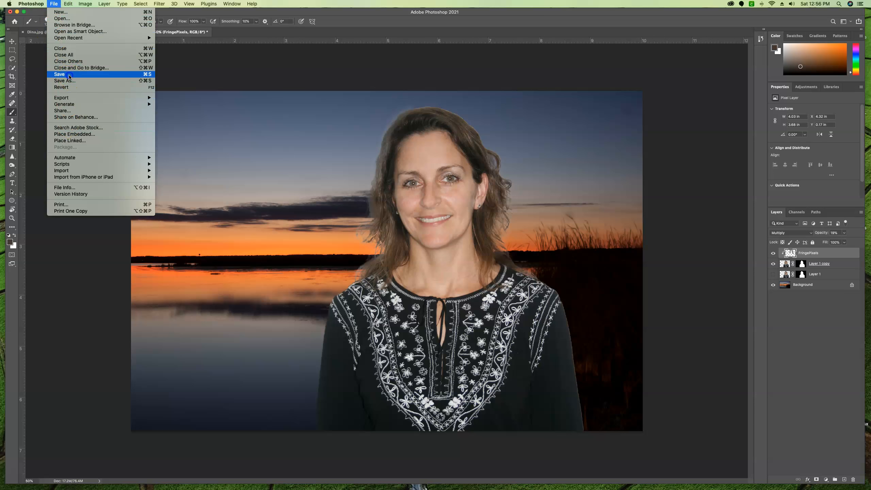
click(69, 76)
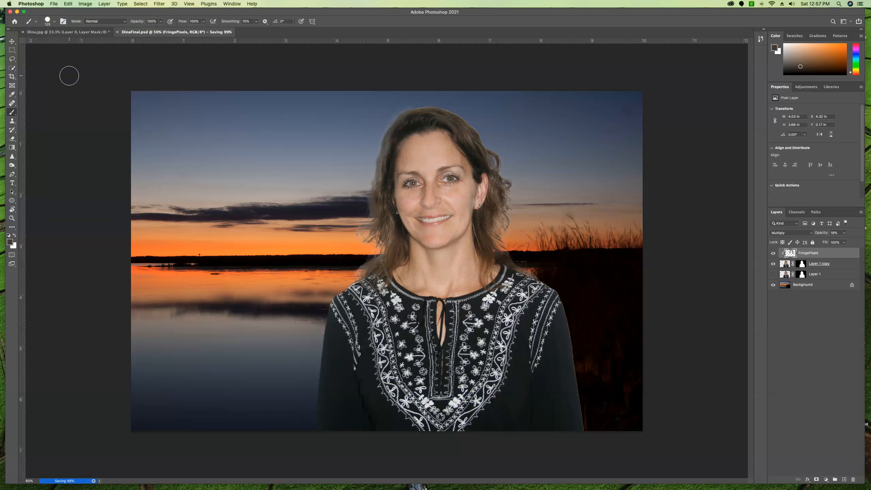